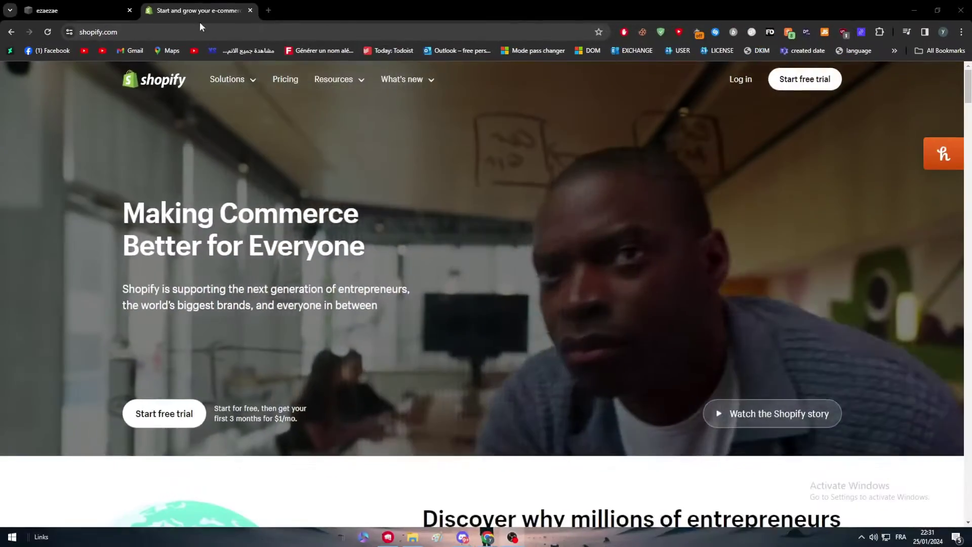
Log in to Shopify with the existing account, postponing the security settings review
click(101, 10)
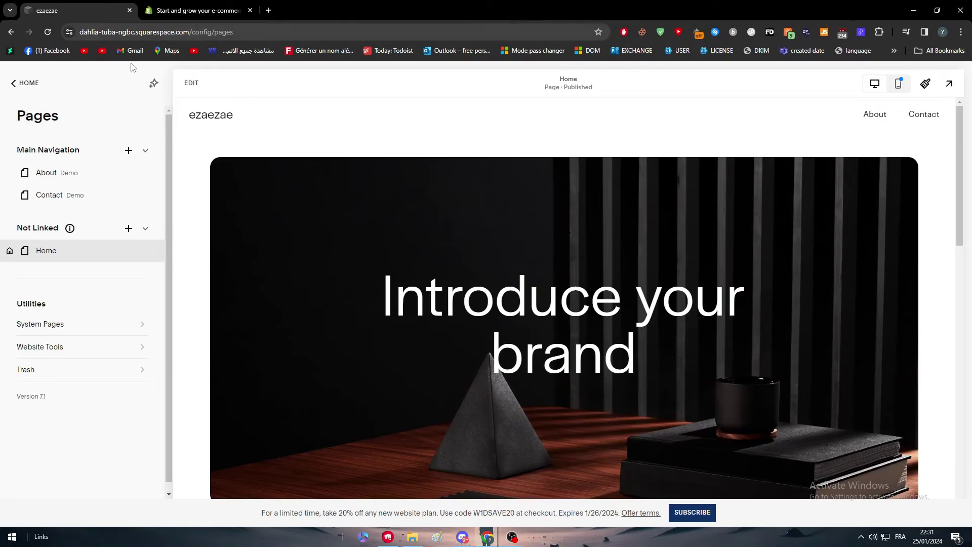
click(197, 10)
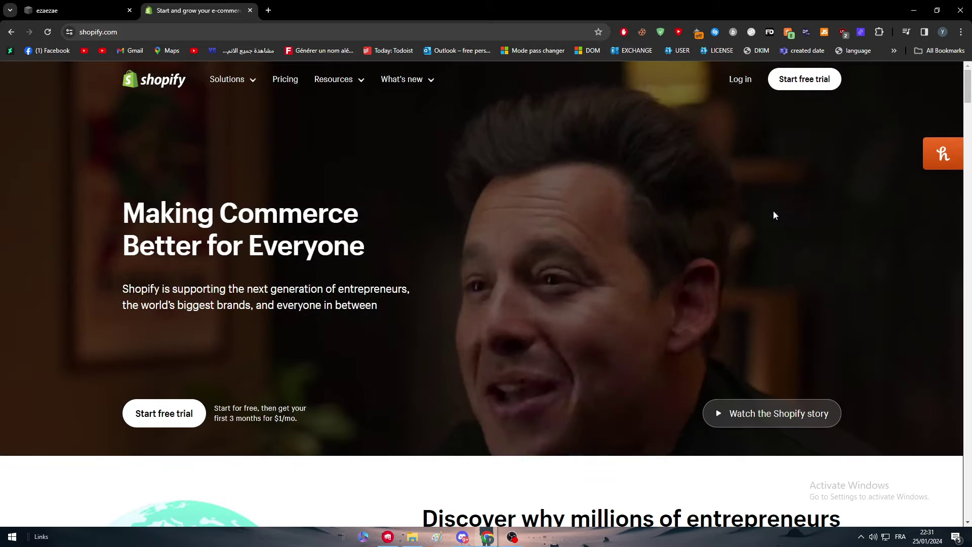
click(740, 79)
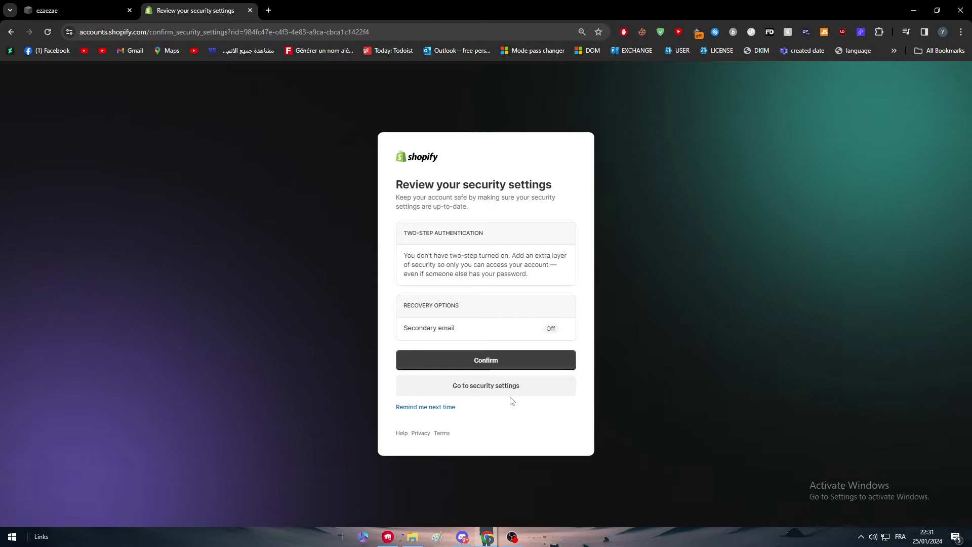
click(430, 407)
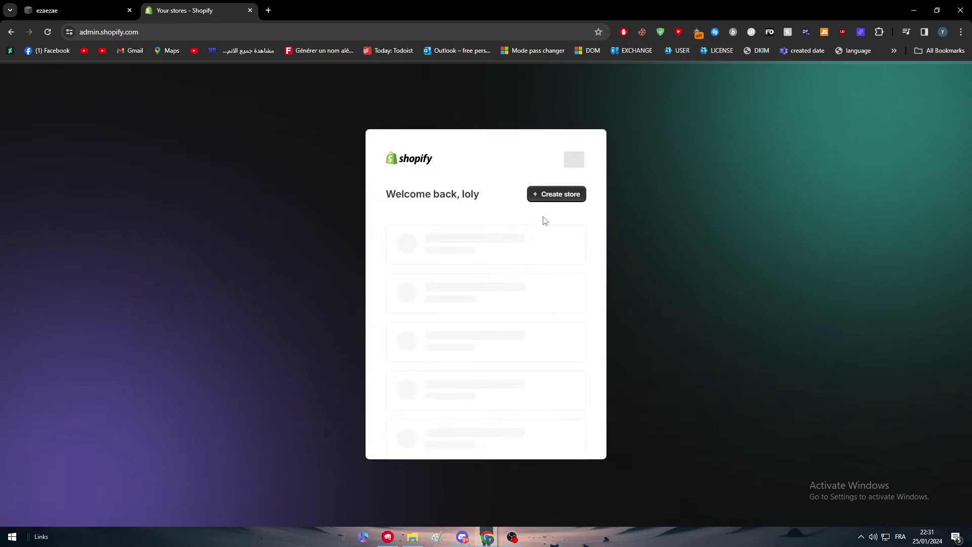
Start a new store, skip all setup questions, and continue with the existing account
click(556, 193)
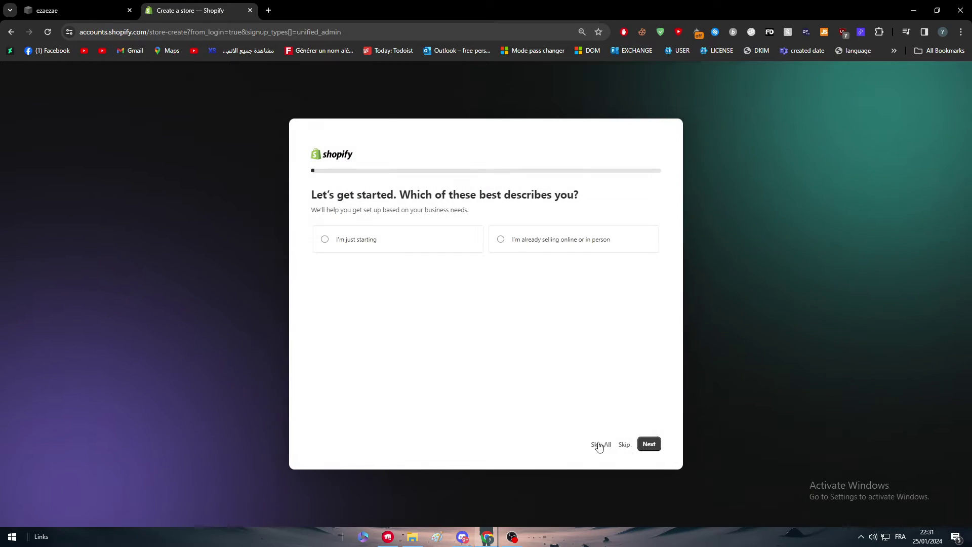
click(600, 445)
click(570, 356)
click(509, 311)
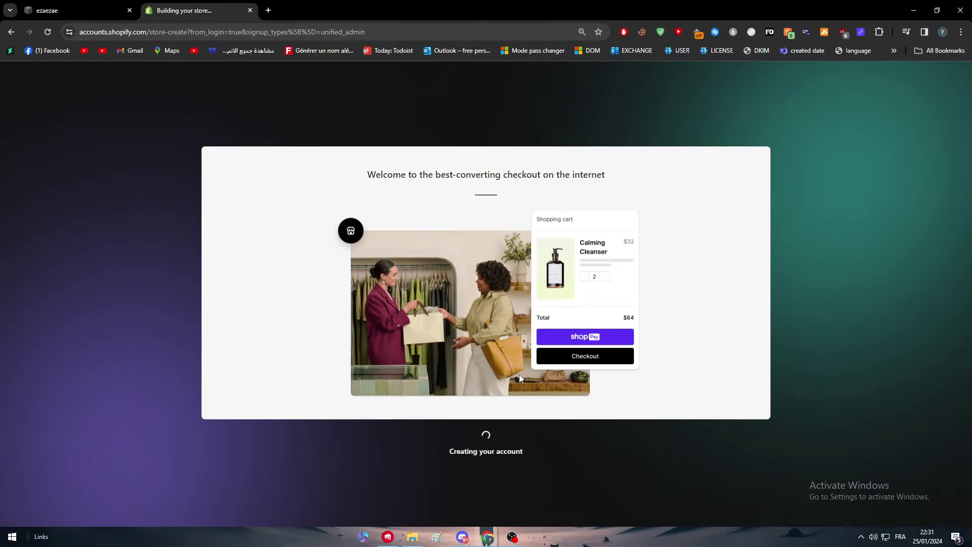
Return to Squarespace's main menu, scroll through the Home page, then open the Shopify admin
click(122, 8)
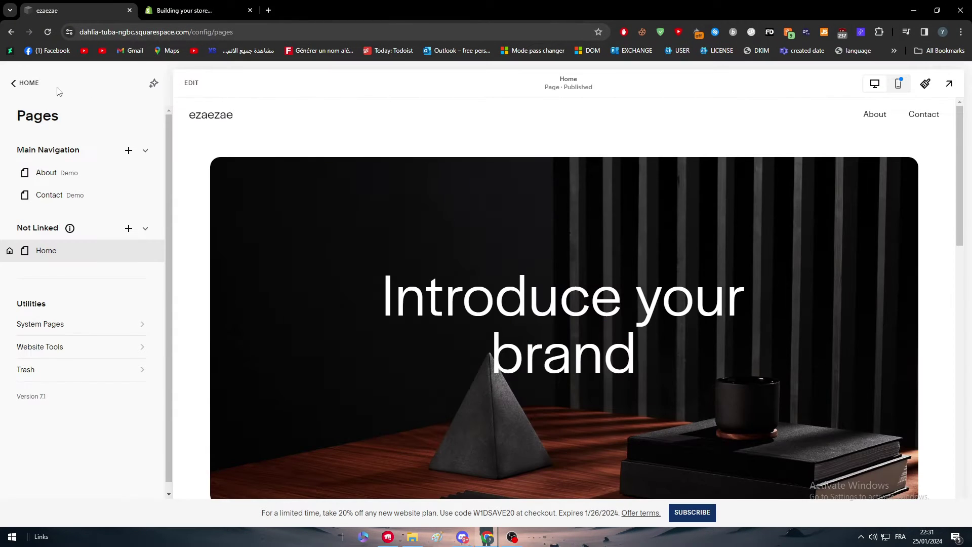
click(29, 83)
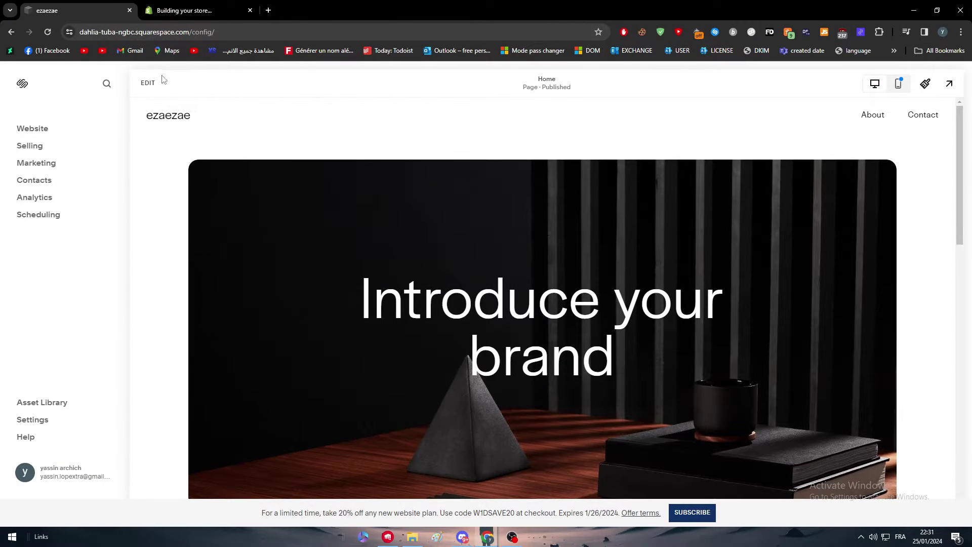
click(193, 10)
click(91, 10)
scroll(538, 311, down, 10)
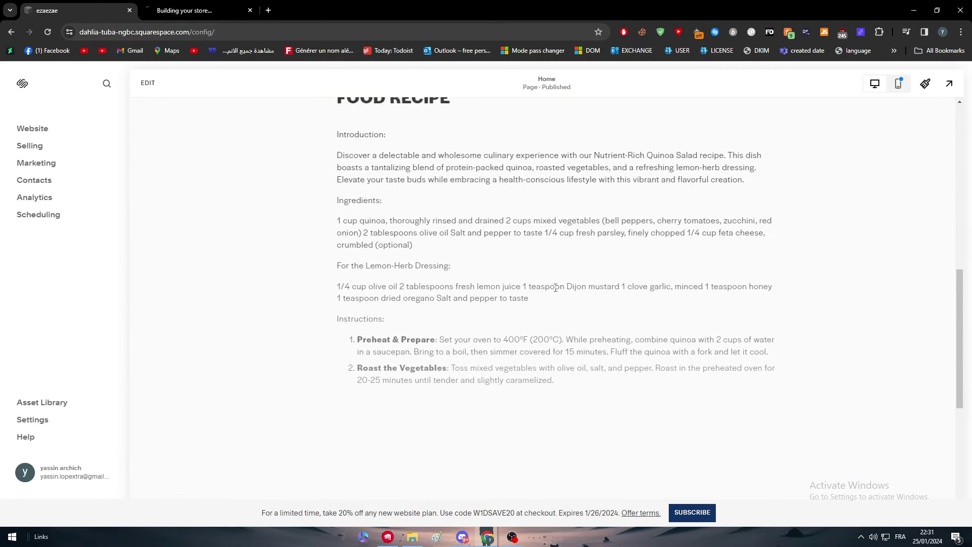
scroll(537, 311, up, 10)
click(222, 11)
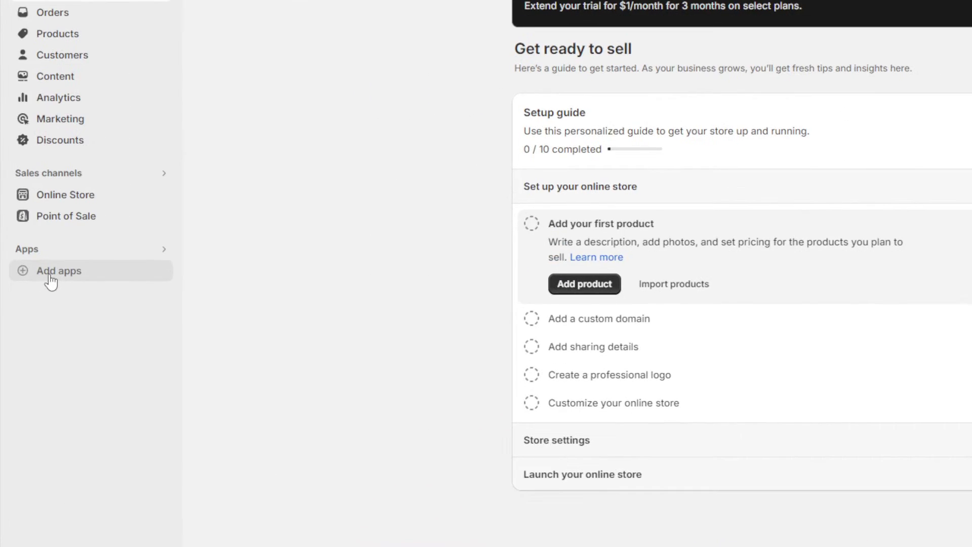
Open the Shopify App Store from Add apps and search 'squarespace', showing 19 results
click(50, 276)
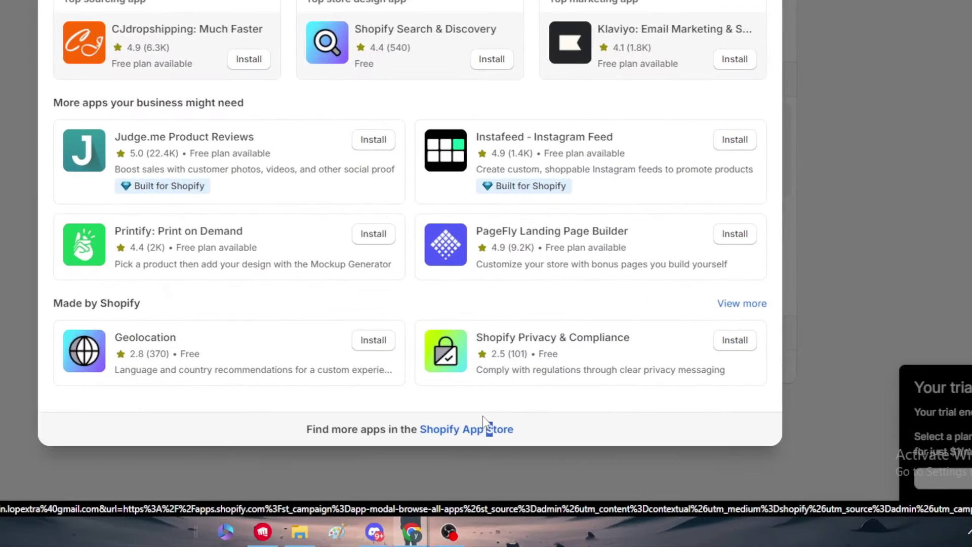
click(488, 430)
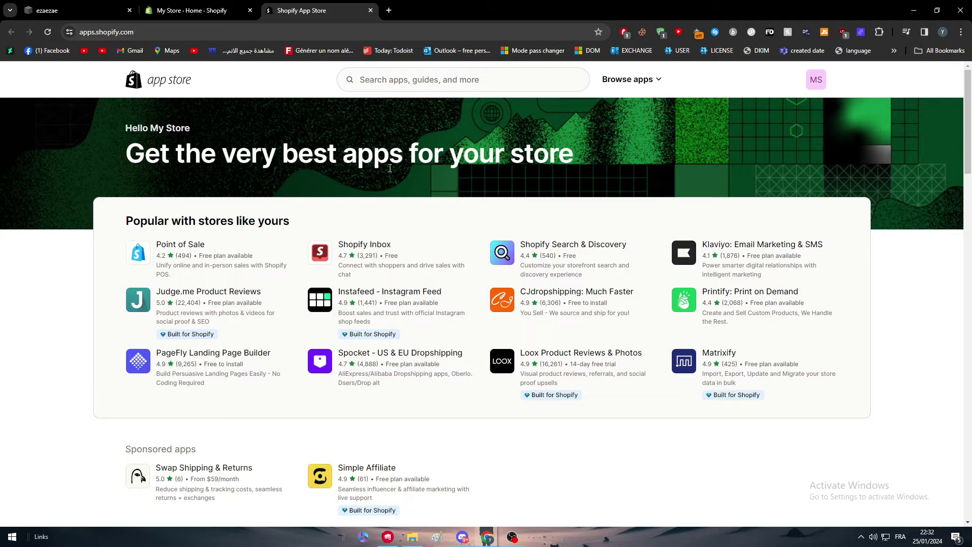
click(385, 82)
text(square)
key(Down)
key(Down)
key(Return)
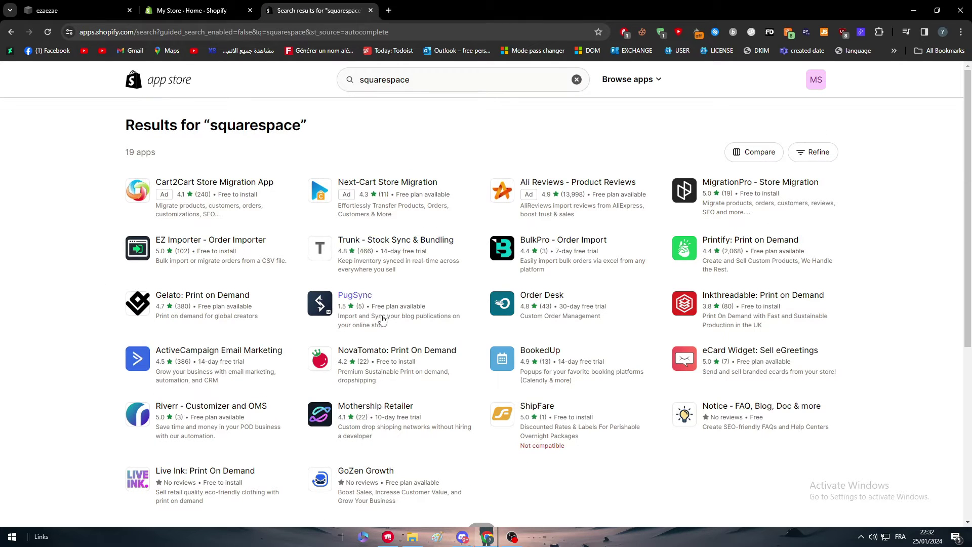
scroll(348, 265, down, 4)
scroll(314, 321, up, 4)
mouse_move(219, 132)
mouse_down()
mouse_move(309, 138)
mouse_move(229, 139)
mouse_up()
Open Squarespace Settings and browse Third Party Tools > Extensions
click(171, 137)
click(107, 6)
click(36, 420)
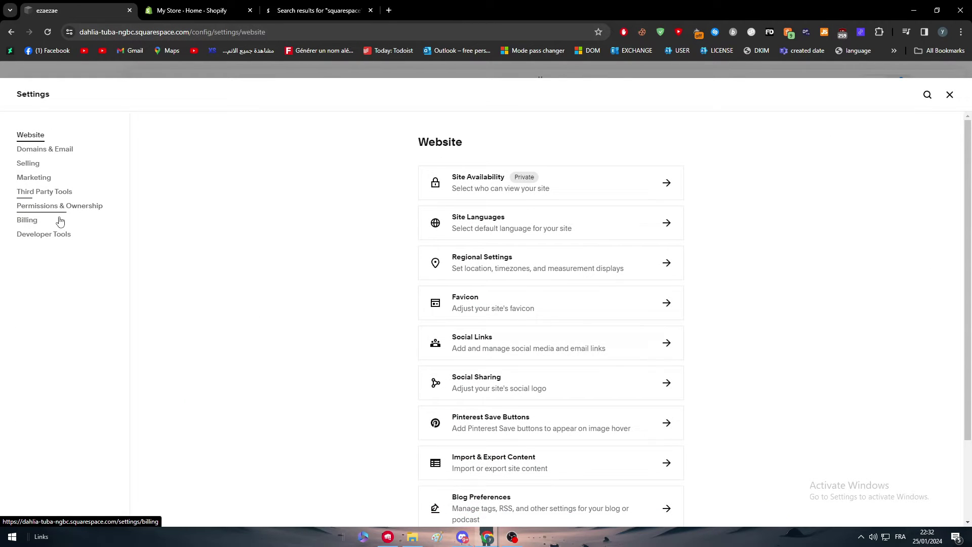
click(52, 196)
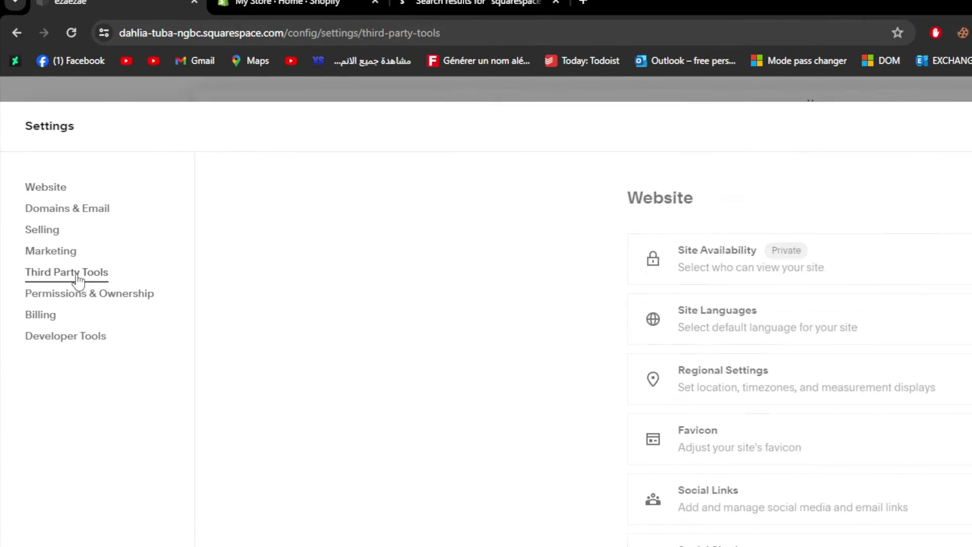
click(553, 239)
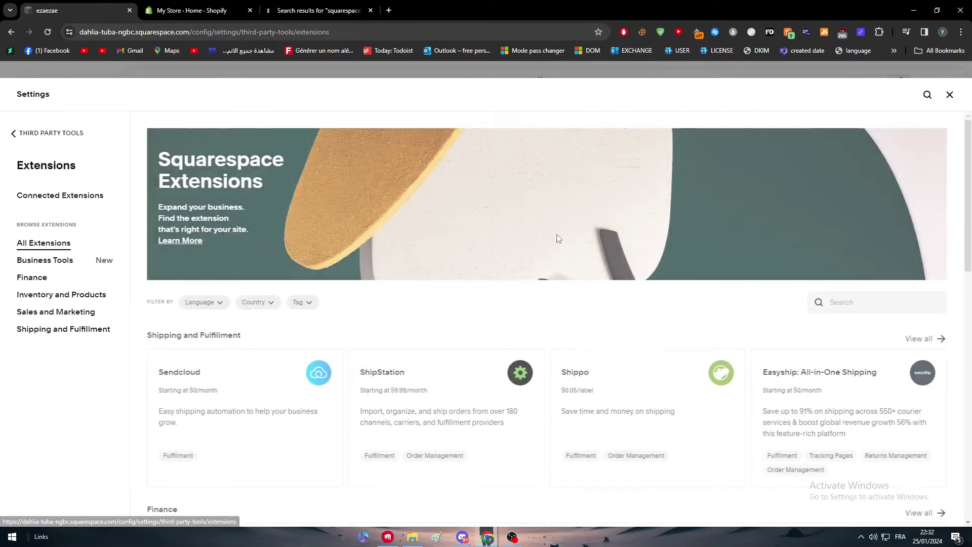
scroll(636, 293, down, 10)
scroll(733, 299, up, 4)
scroll(733, 299, up, 6)
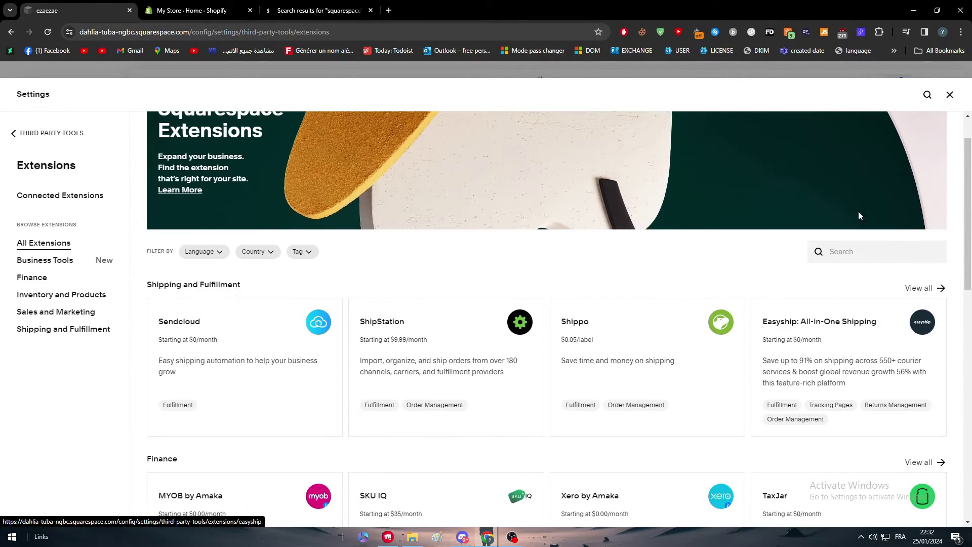
Search the extensions for 'shopify', scan the results, and close Settings
click(848, 251)
text(sh)
scroll(810, 269, down, 15)
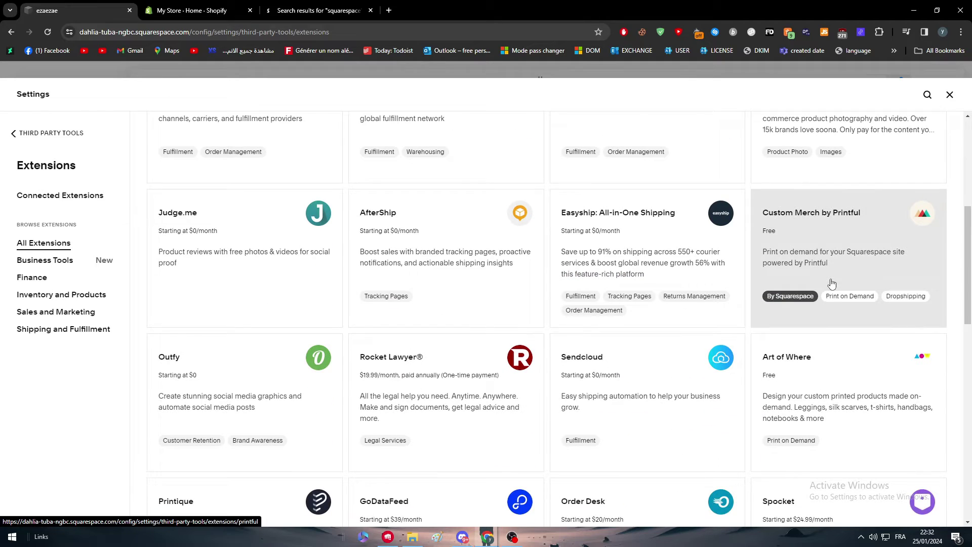
scroll(833, 282, down, 1)
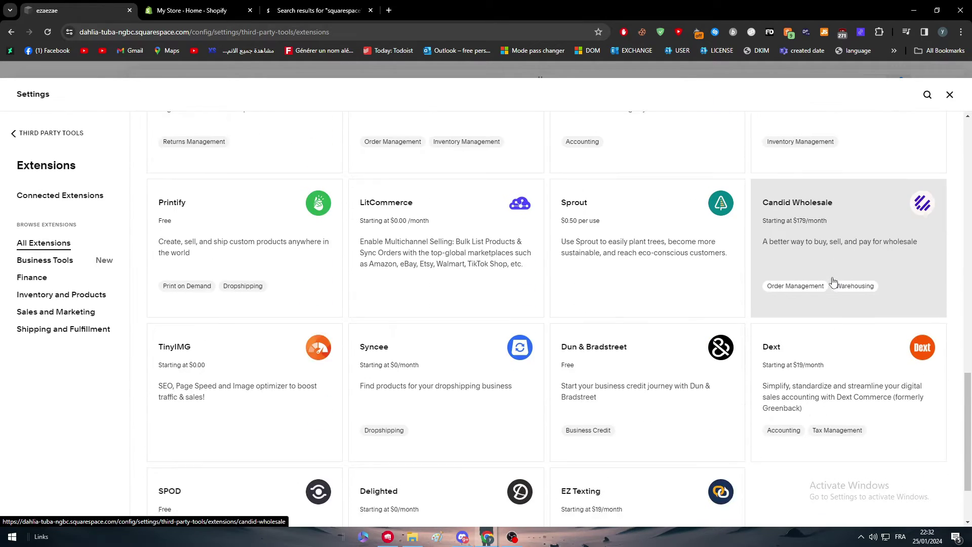
scroll(739, 390, up, 16)
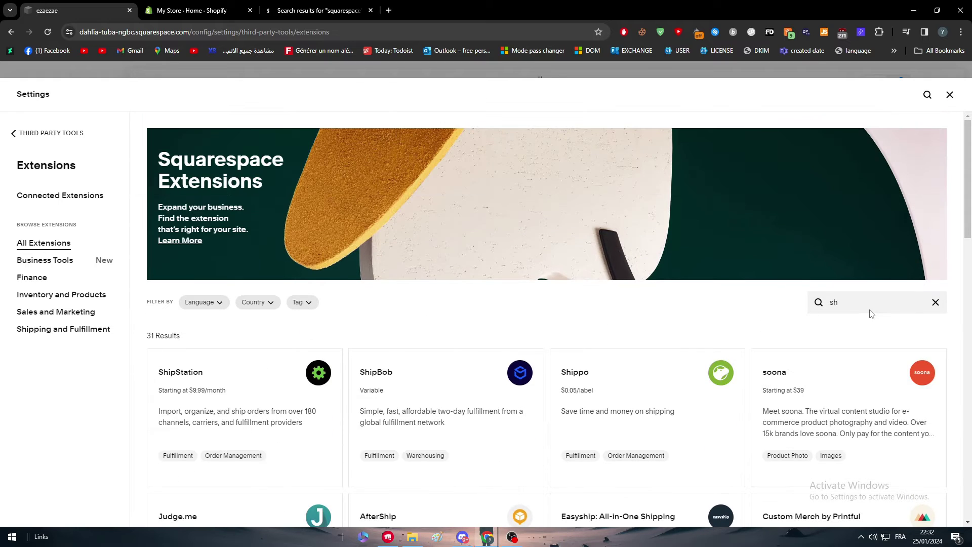
text(opify)
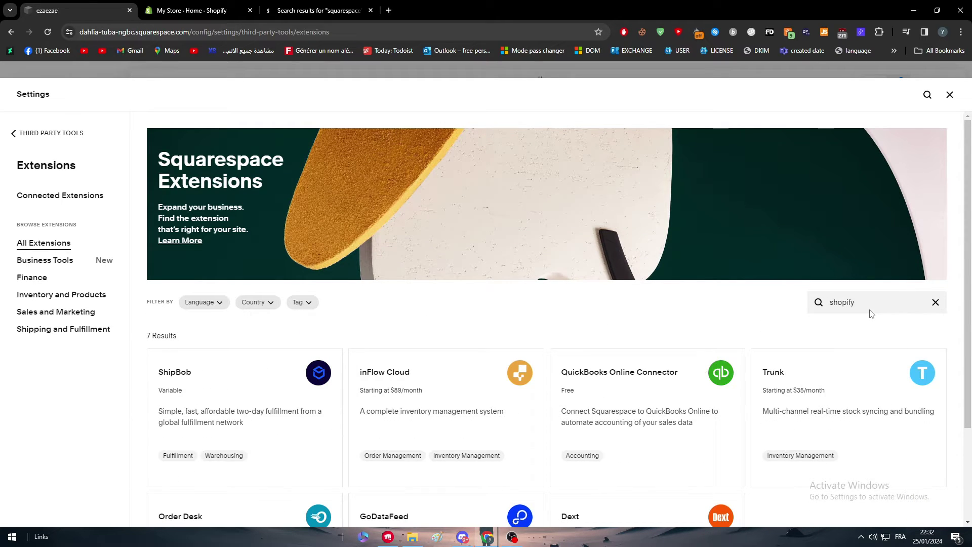
scroll(860, 324, down, 2)
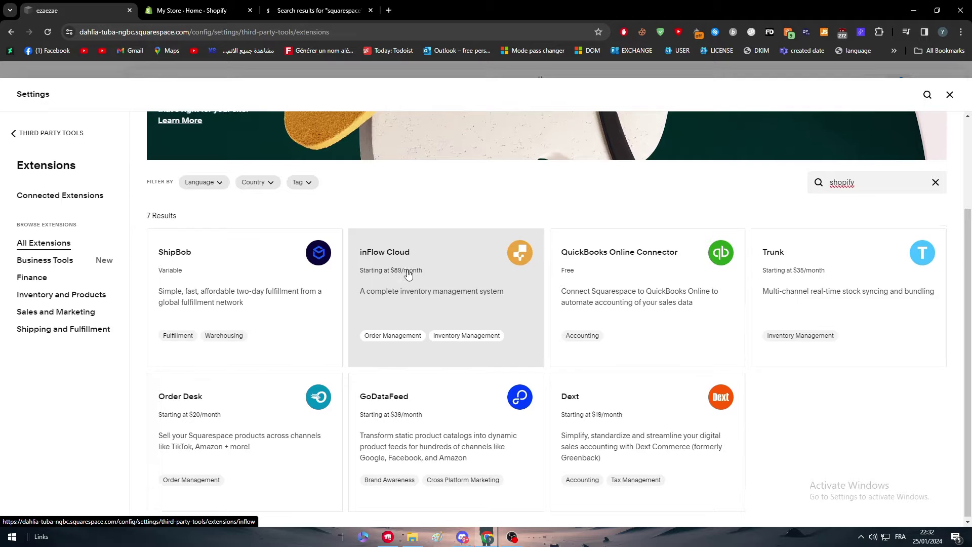
scroll(405, 276, up, 2)
key(Escape)
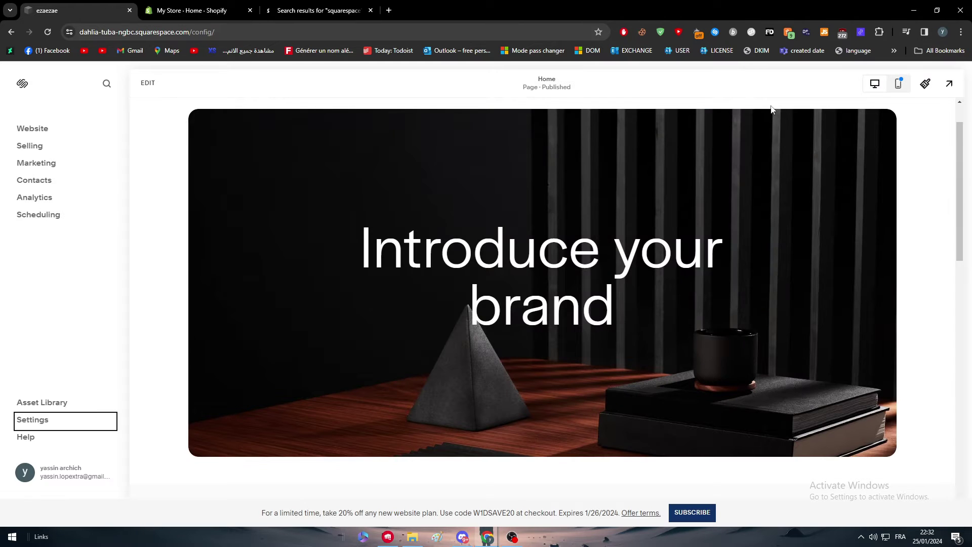
Load zapier.com in the Shopify admin tab and move that tab to third place
click(302, 11)
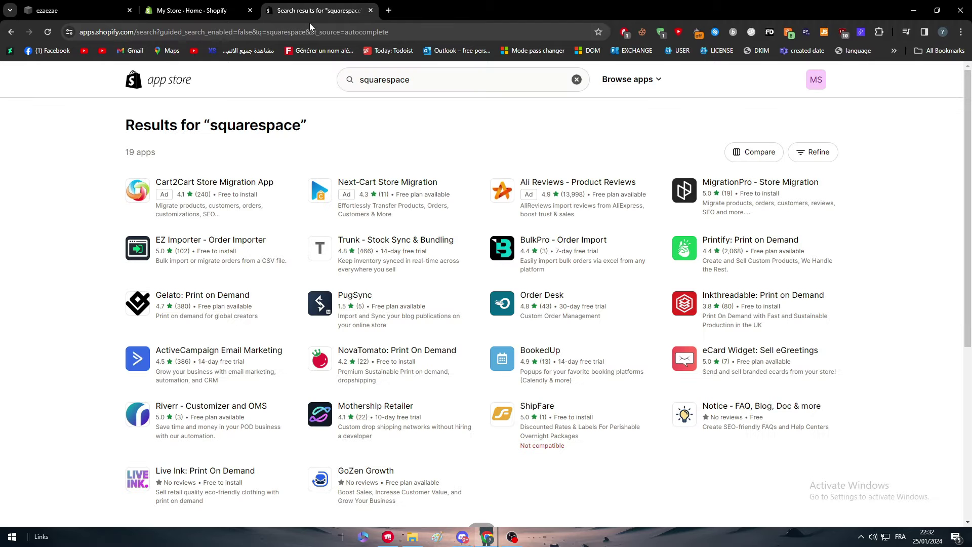
click(223, 11)
click(235, 32)
text(zapier.com)
key(Return)
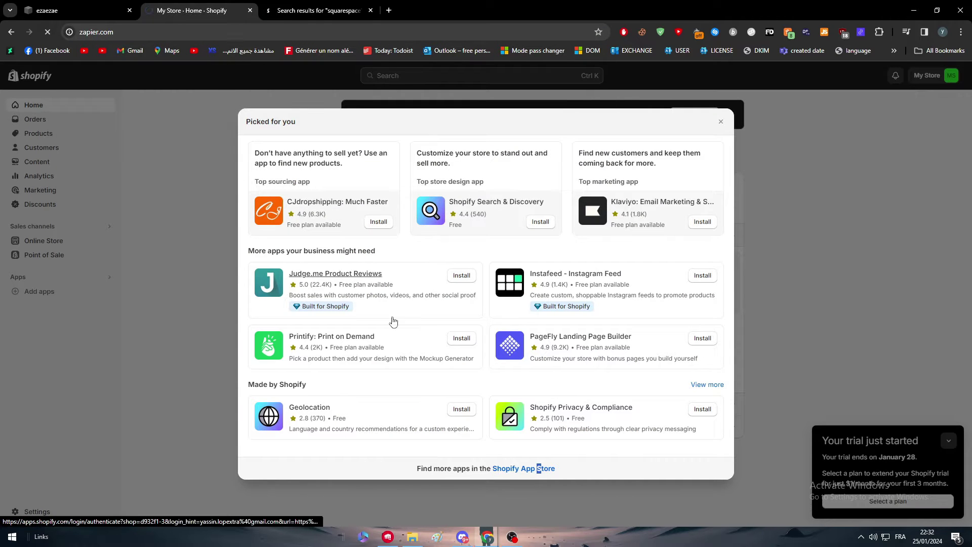
drag(192, 13, 338, 26)
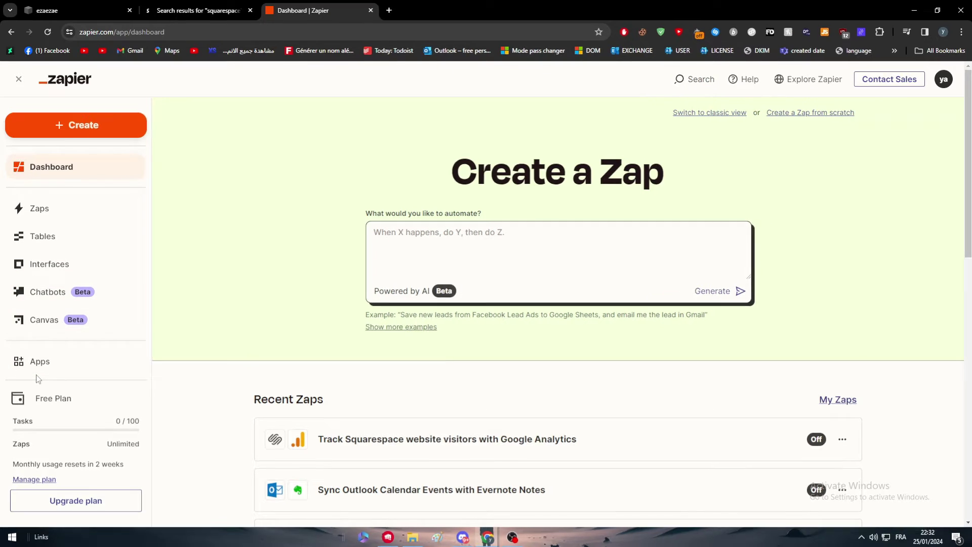
Search Zapier's connected Apps for Shopify and start connecting a new Shopify account
click(60, 286)
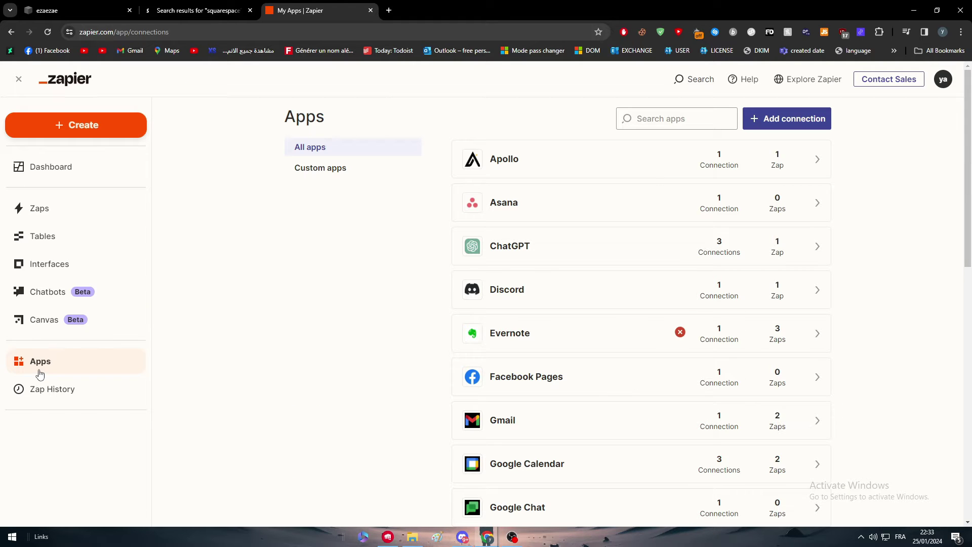
text(shopify)
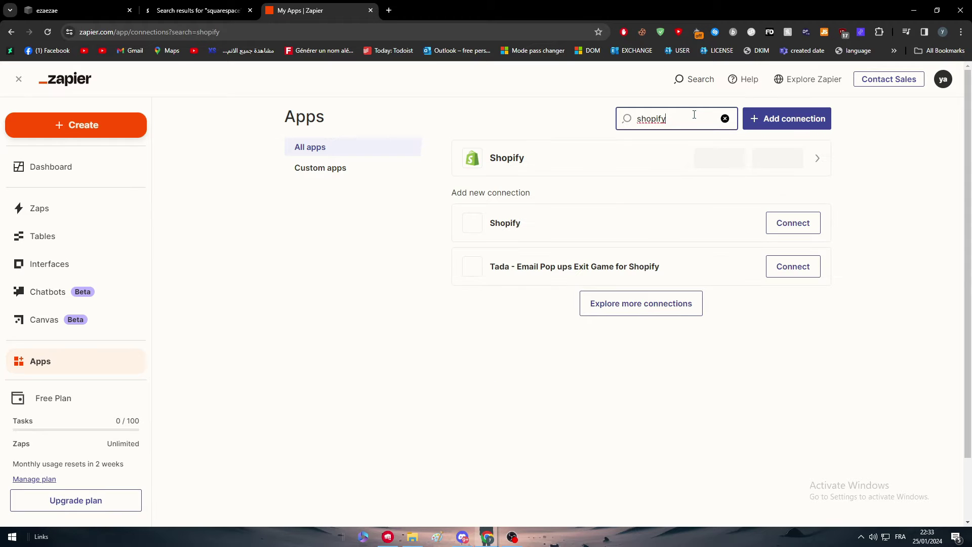
click(800, 226)
drag(353, 10, 664, 84)
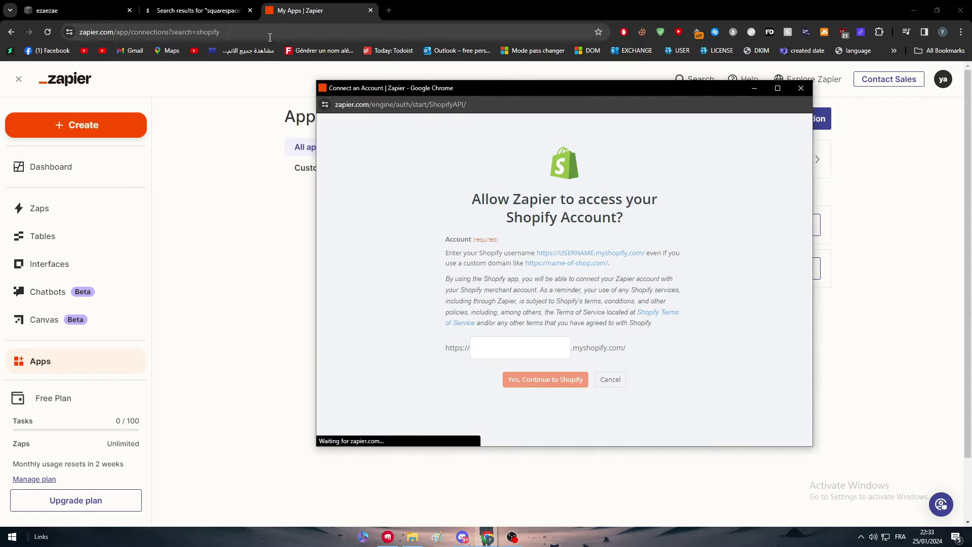
Check which store is signed in on the app store page, then return to Zapier
click(187, 10)
click(166, 32)
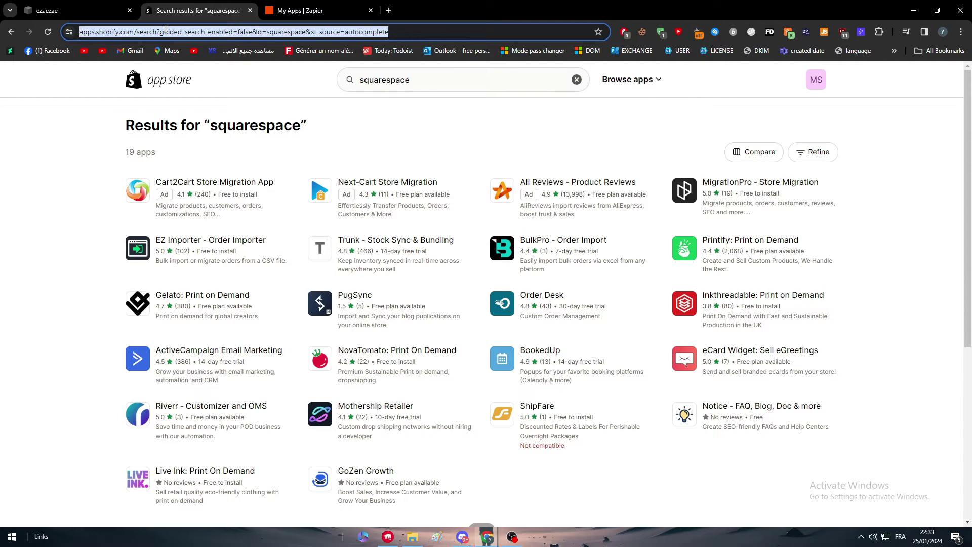
click(820, 84)
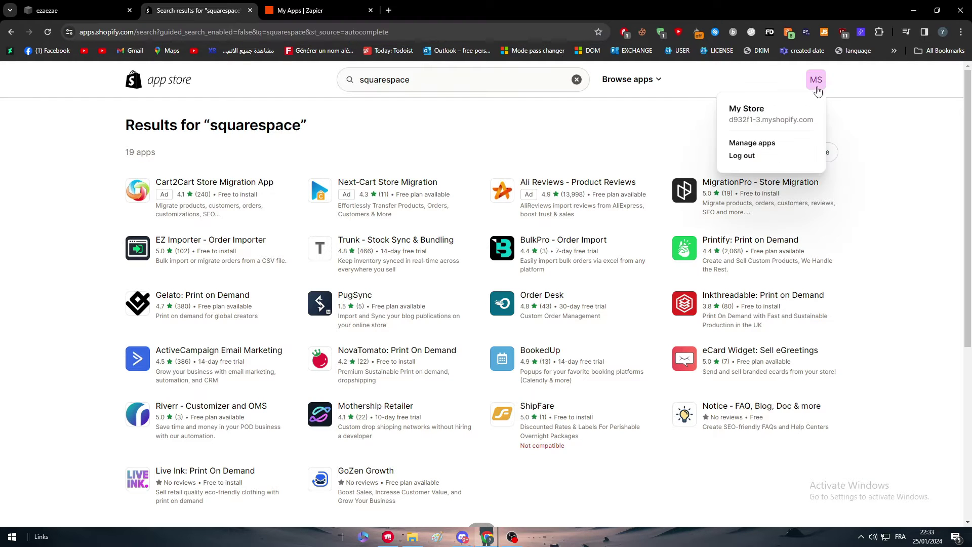
click(307, 11)
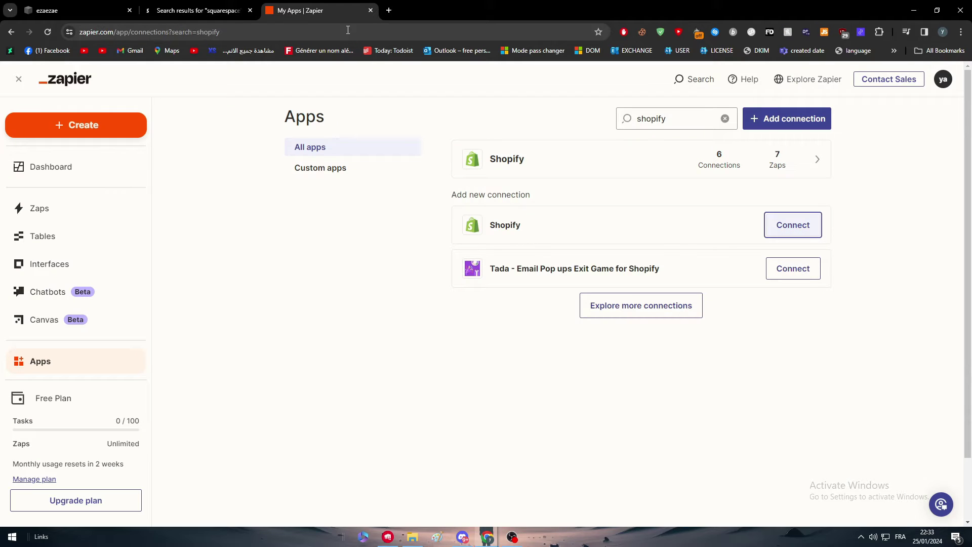
Paste the store's shop name into the Shopify connection window and install Zapier
mouse_move(488, 539)
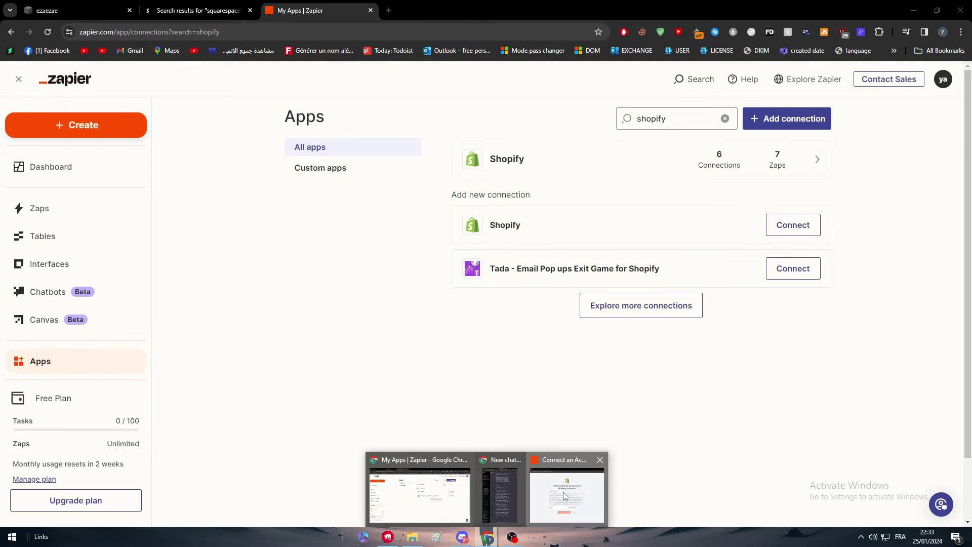
click(563, 491)
text(d932f1-3.myshopify.com)
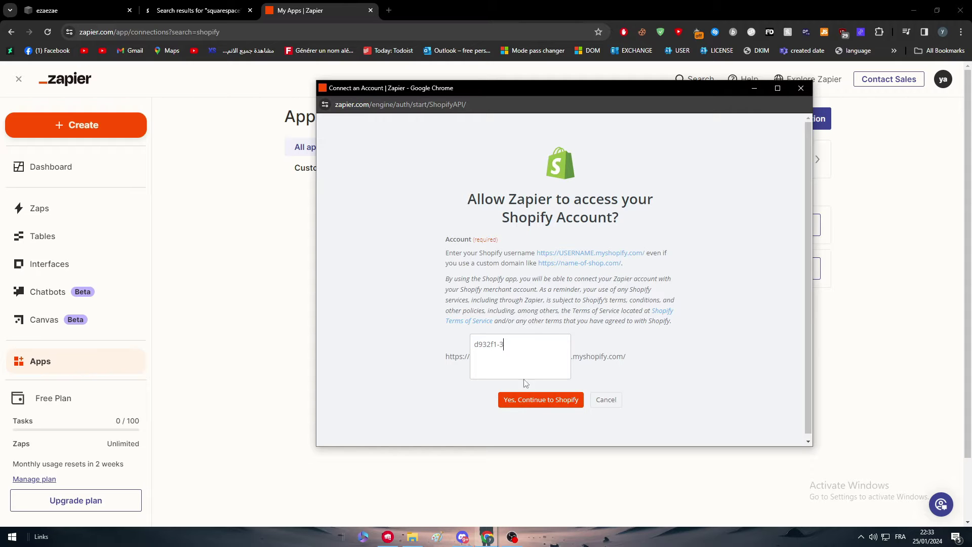
key(BackSpace)
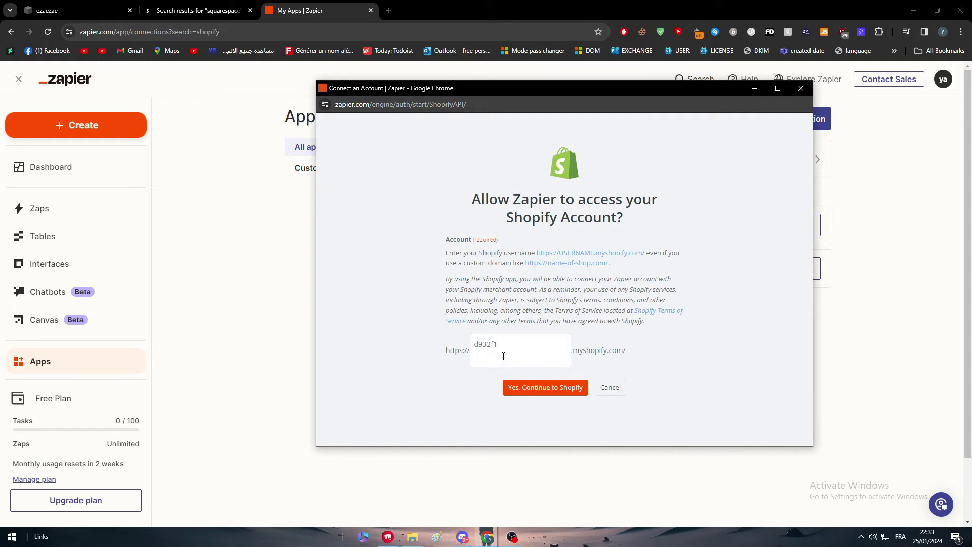
key(Delete)
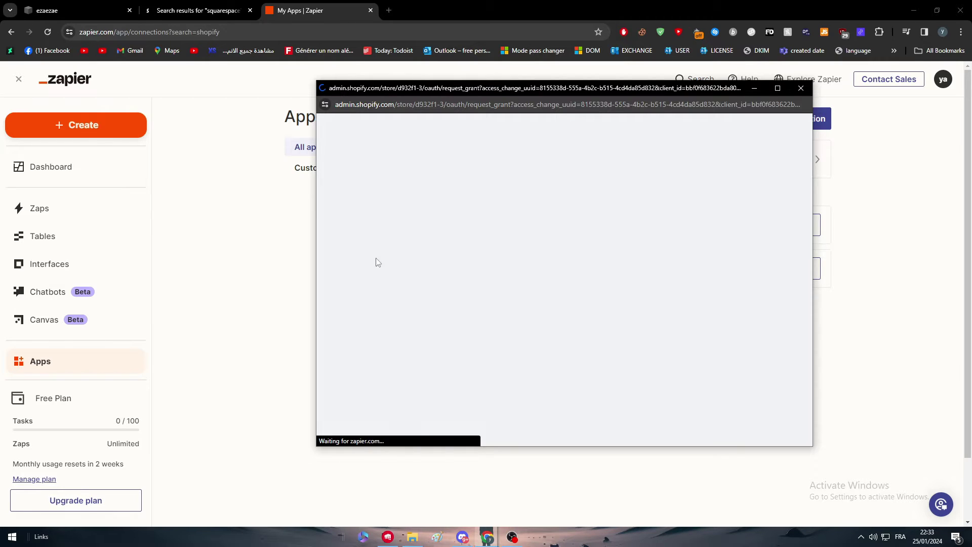
drag(585, 90, 518, 86)
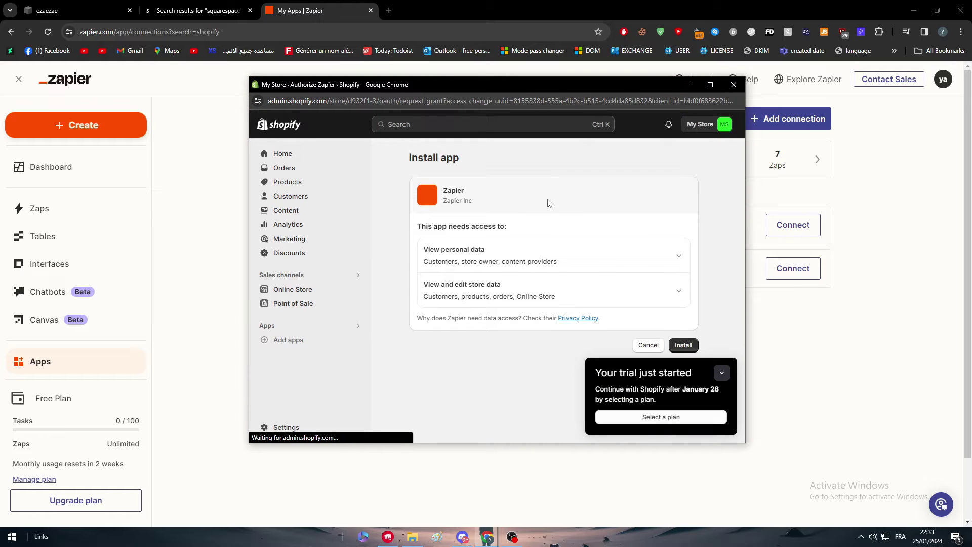
click(689, 346)
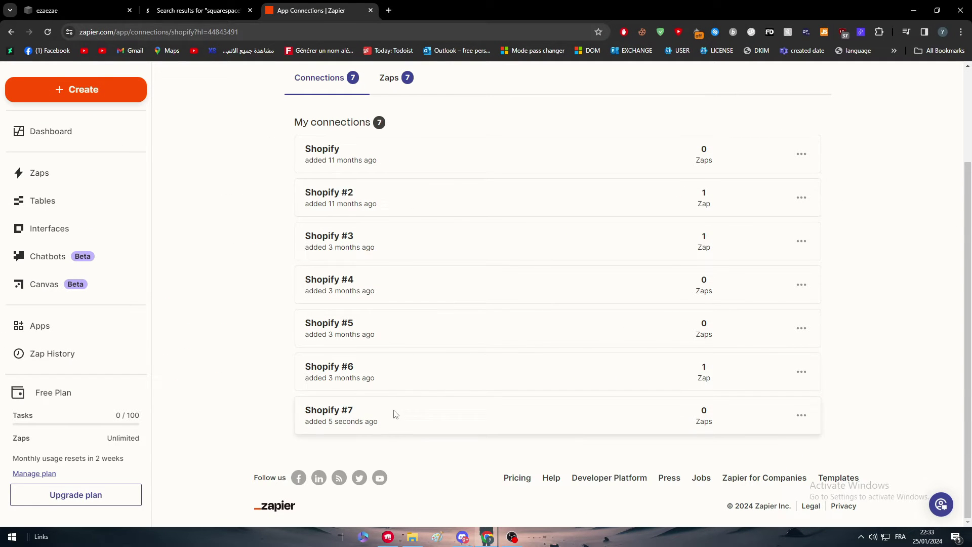
Delete Shopify connections #6, #4 and the first Shopify connection, confirming each
click(800, 372)
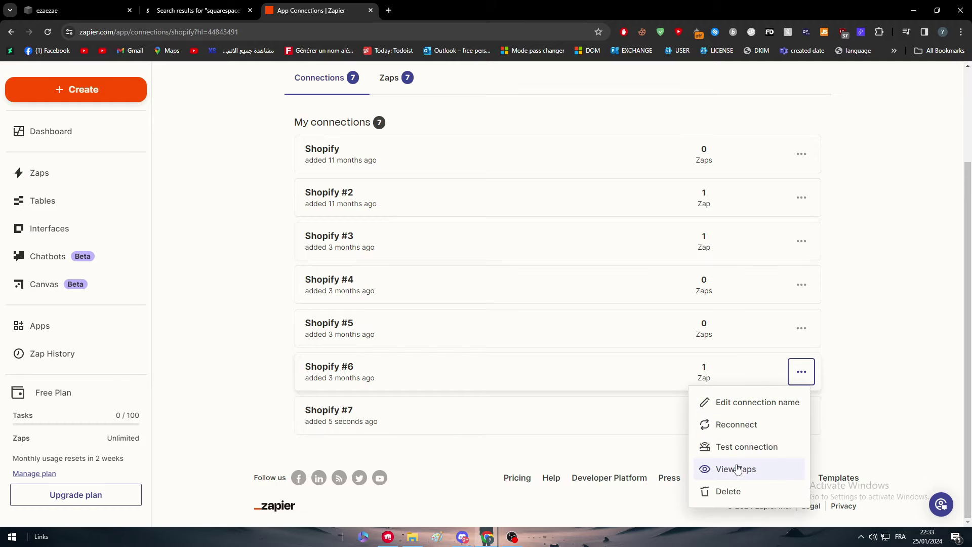
click(730, 490)
click(559, 330)
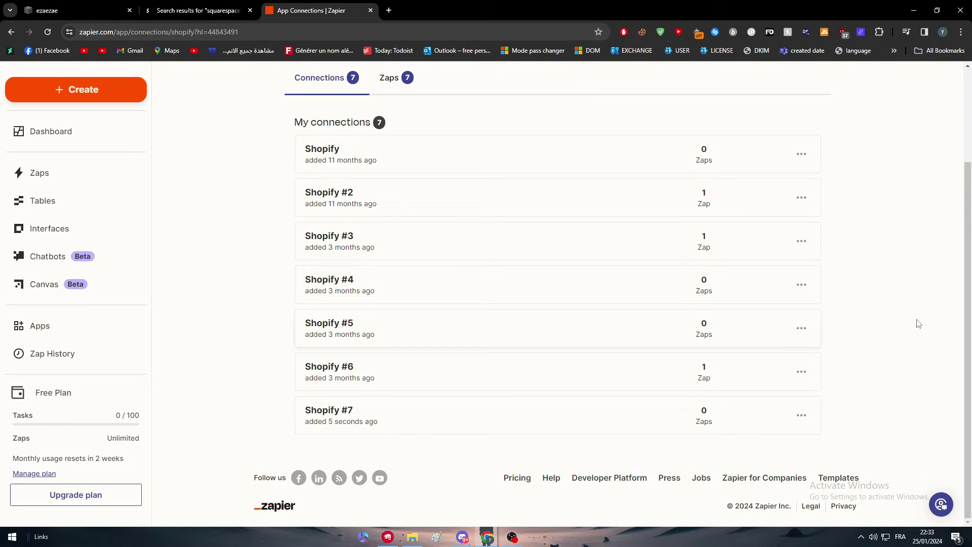
click(804, 329)
click(719, 424)
click(540, 324)
click(799, 200)
click(740, 299)
click(577, 328)
Delete Shopify connections #2, #3 and #5, then dismiss the deletion notices
click(796, 201)
click(725, 321)
click(547, 329)
click(801, 202)
click(739, 326)
click(546, 328)
click(801, 202)
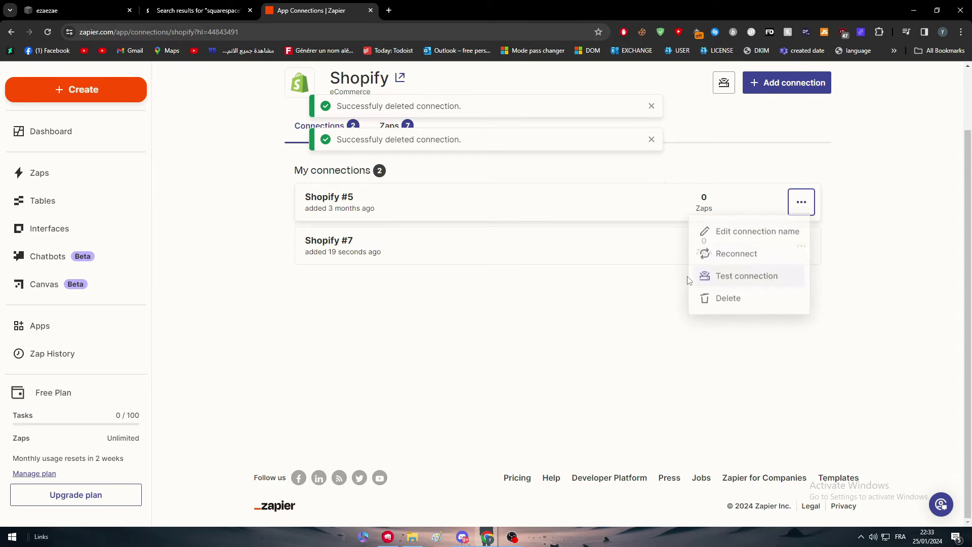
click(741, 301)
click(555, 336)
click(651, 106)
click(651, 106)
click(455, 211)
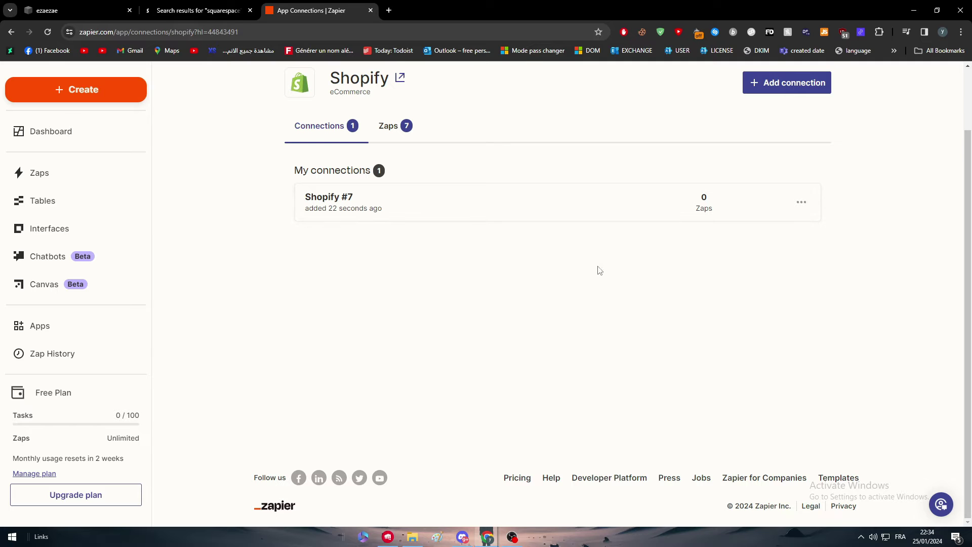
Test the Shopify #7 connection and go back to the Apps list
click(800, 202)
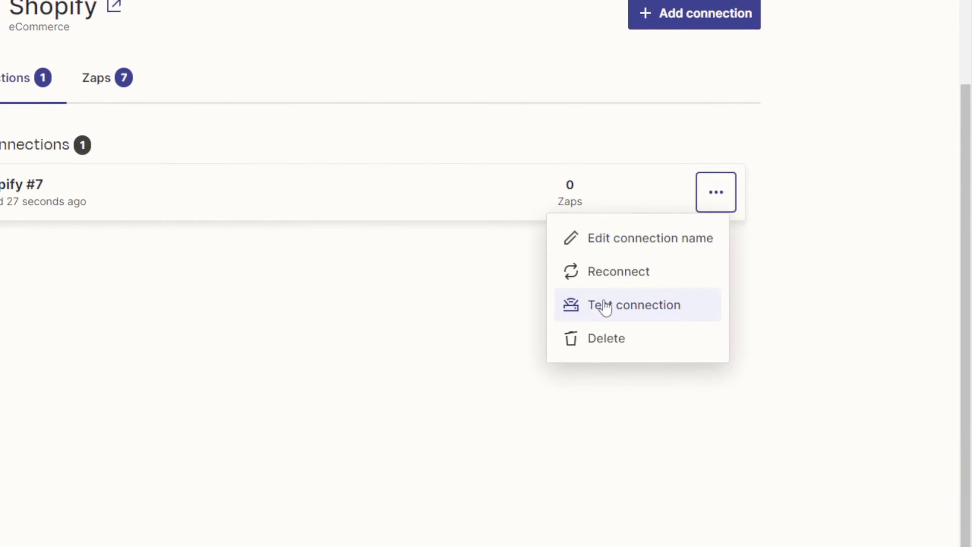
click(605, 311)
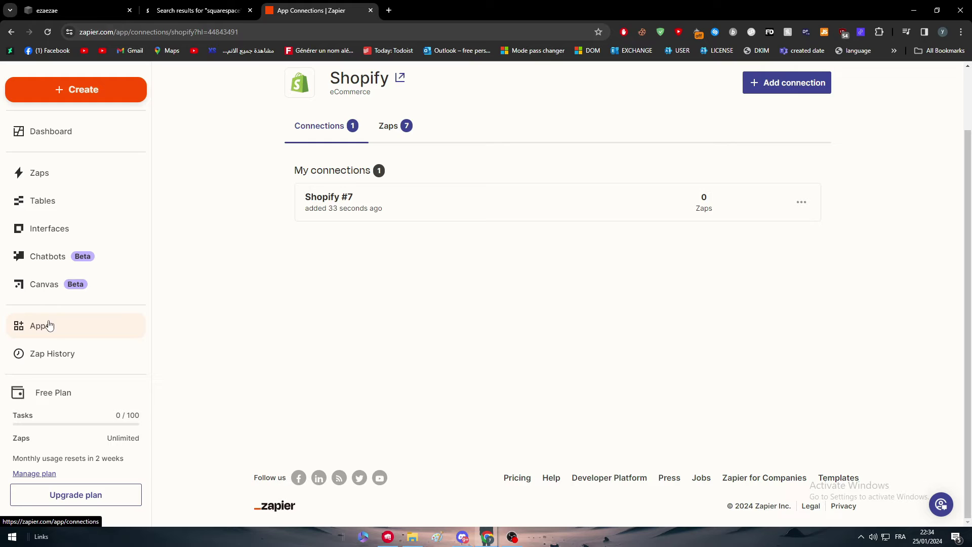
click(668, 118)
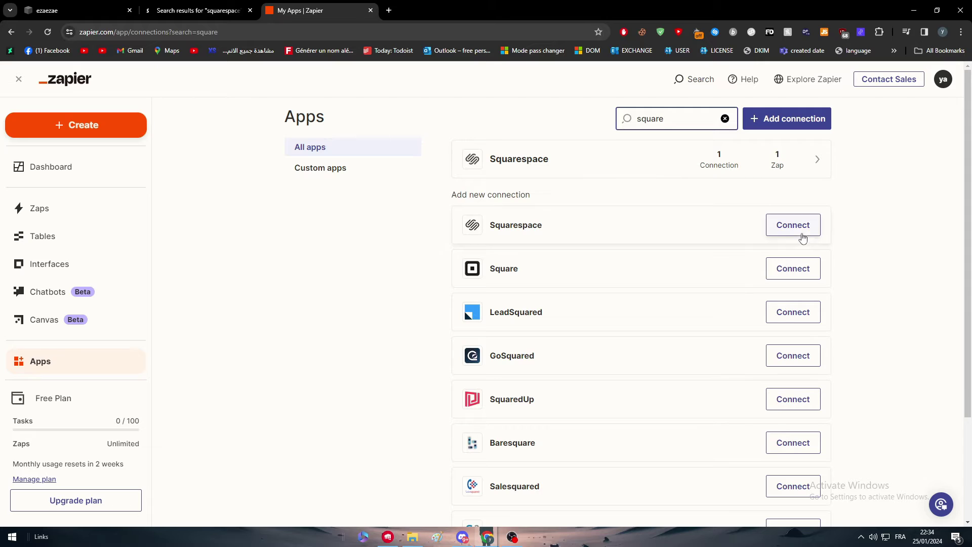
Start a Squarespace connection, move its API-key window aside, then switch to the Squarespace site
click(807, 236)
drag(332, 7, 349, 89)
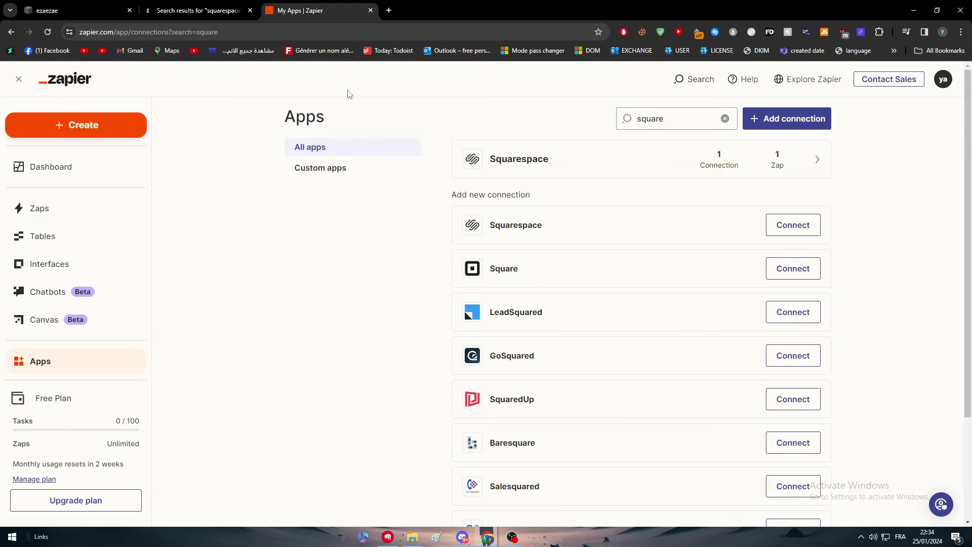
mouse_move(485, 537)
click(573, 495)
drag(348, 93, 636, 112)
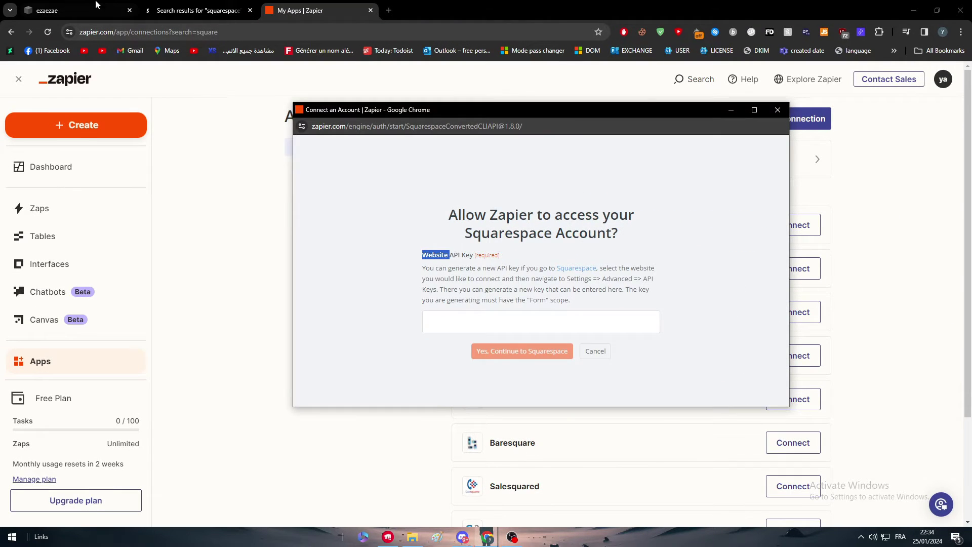
click(95, 8)
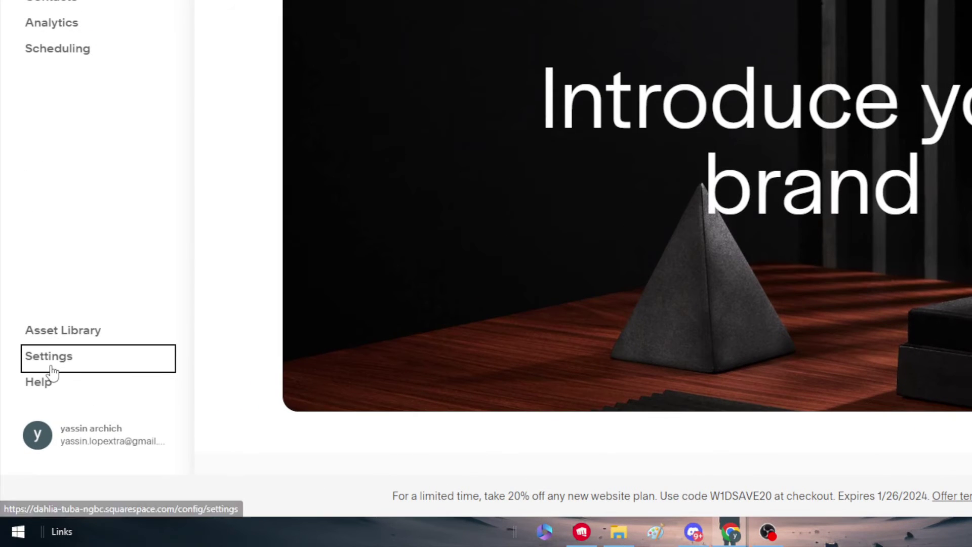
Open Settings > Developer Tools > Developer API Keys in Squarespace and begin generating a key
click(35, 424)
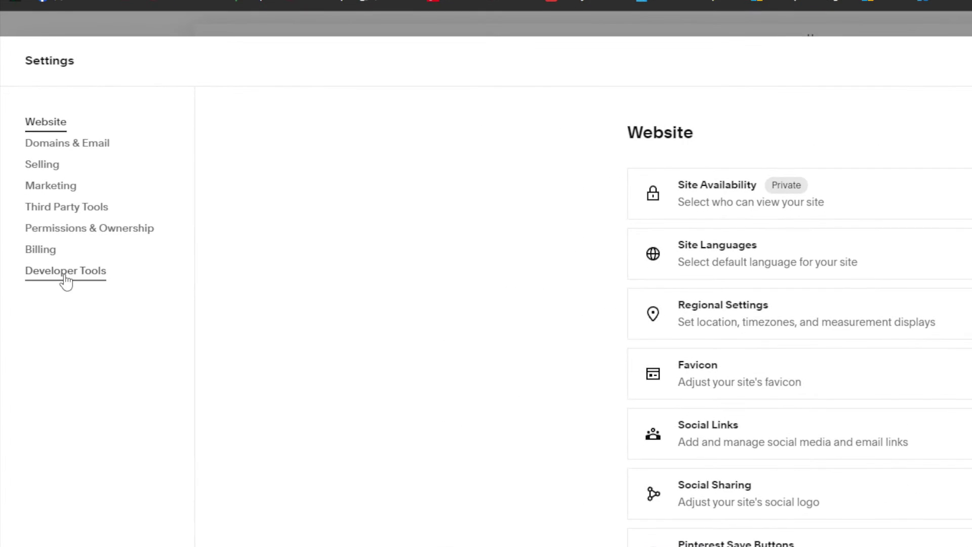
click(67, 280)
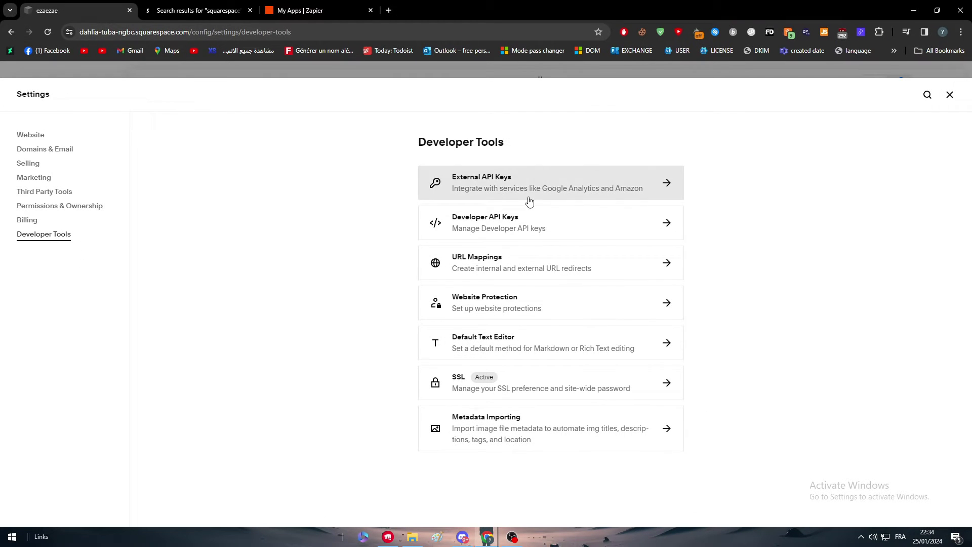
click(543, 229)
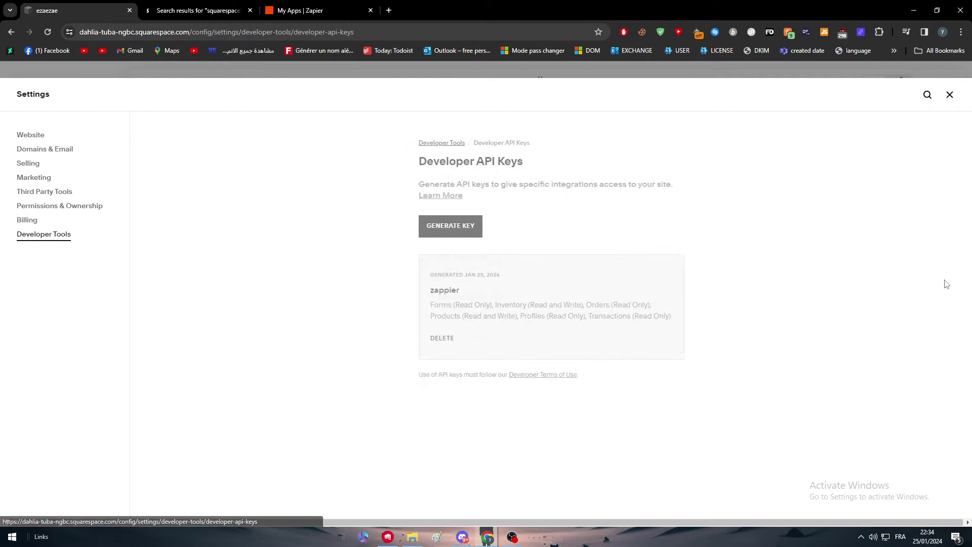
click(454, 238)
scroll(551, 312, down, 3)
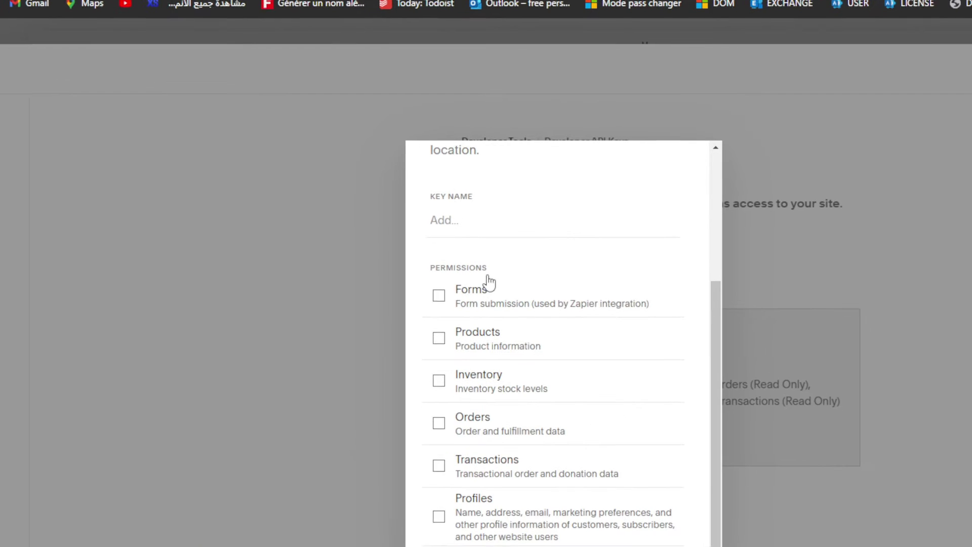
Grant the key Forms, Products, Inventory, Orders, Transactions and Profiles access, then close the dialog
click(403, 246)
click(486, 322)
scroll(486, 324, down, 3)
click(485, 270)
scroll(486, 283, down, 2)
click(487, 255)
scroll(488, 283, down, 1)
click(488, 315)
click(508, 314)
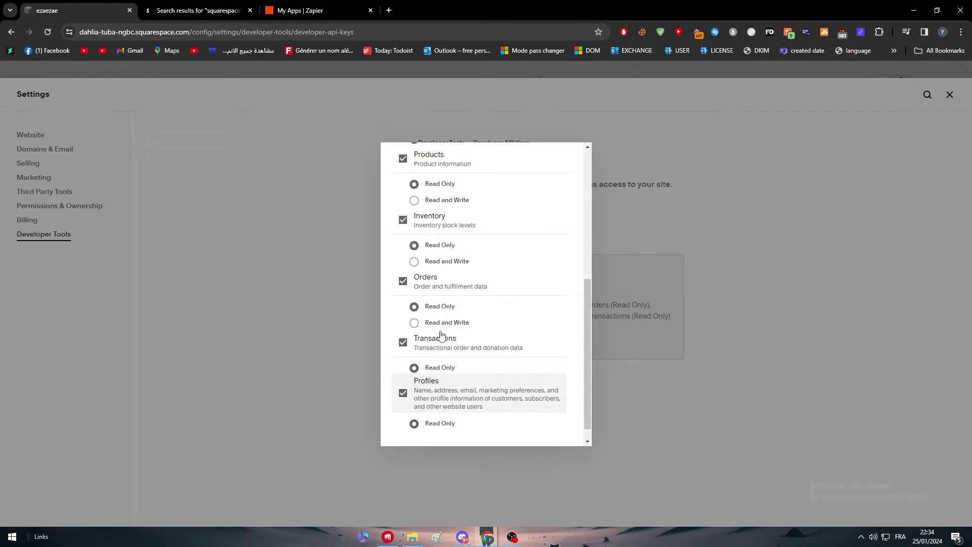
scroll(487, 276, up, 5)
scroll(481, 266, down, 3)
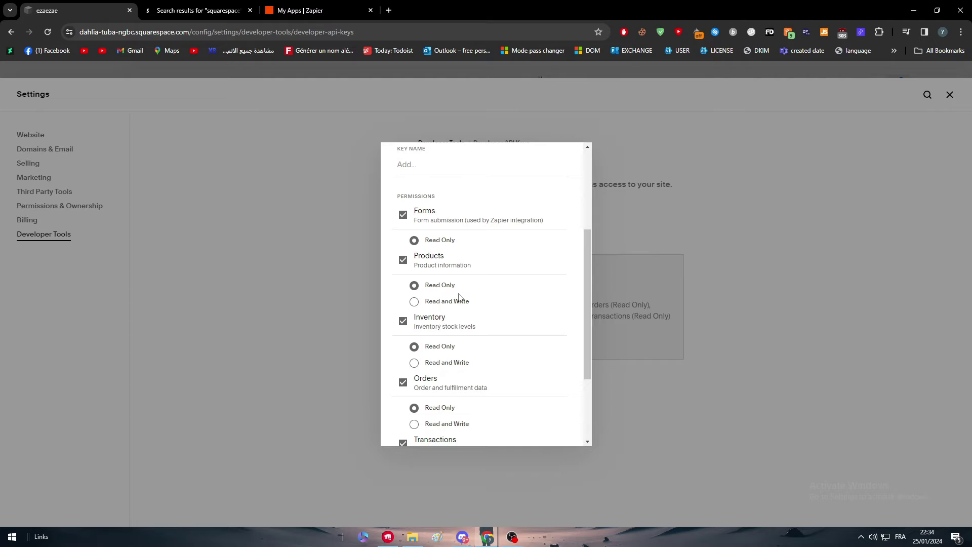
click(603, 272)
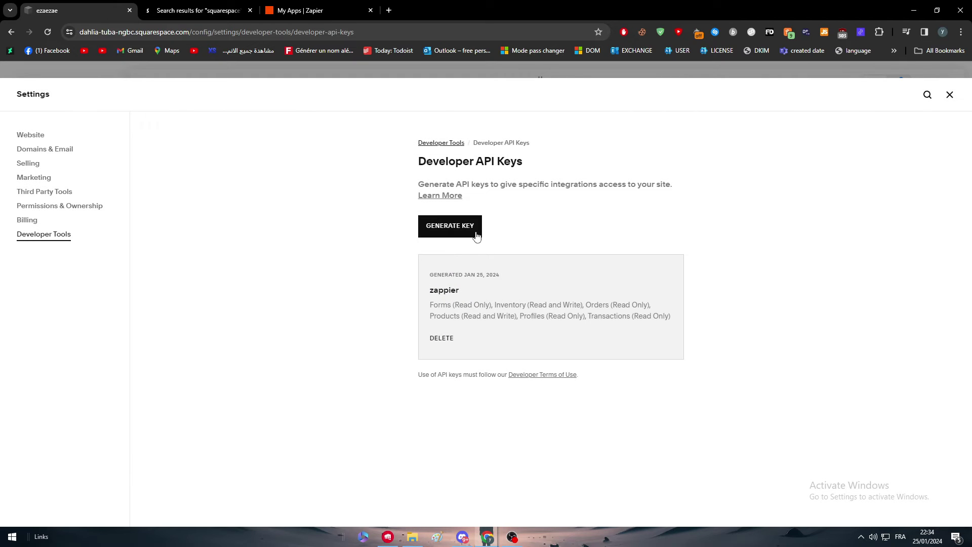
Cancel the pending Squarespace connection in Zapier and return to the Apps page
mouse_move(493, 529)
click(556, 489)
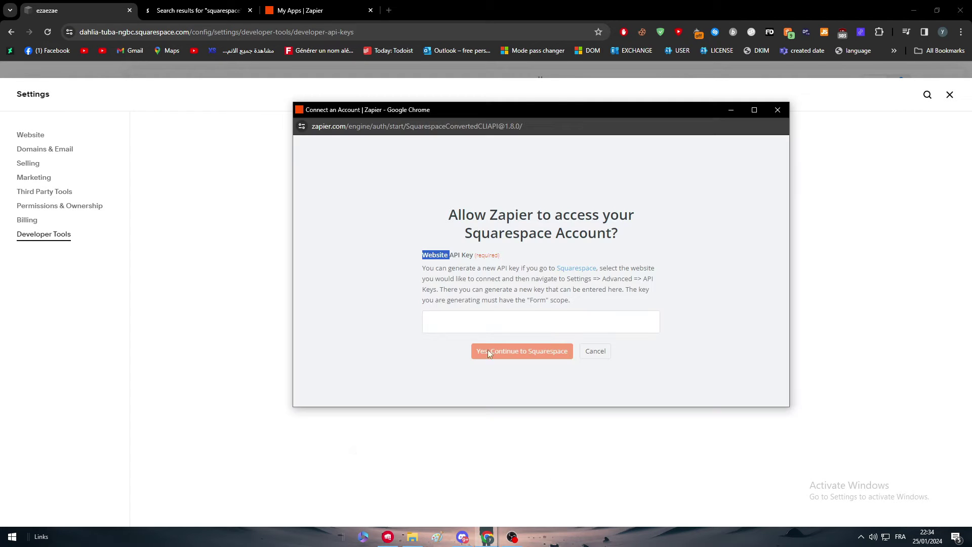
click(595, 352)
click(296, 9)
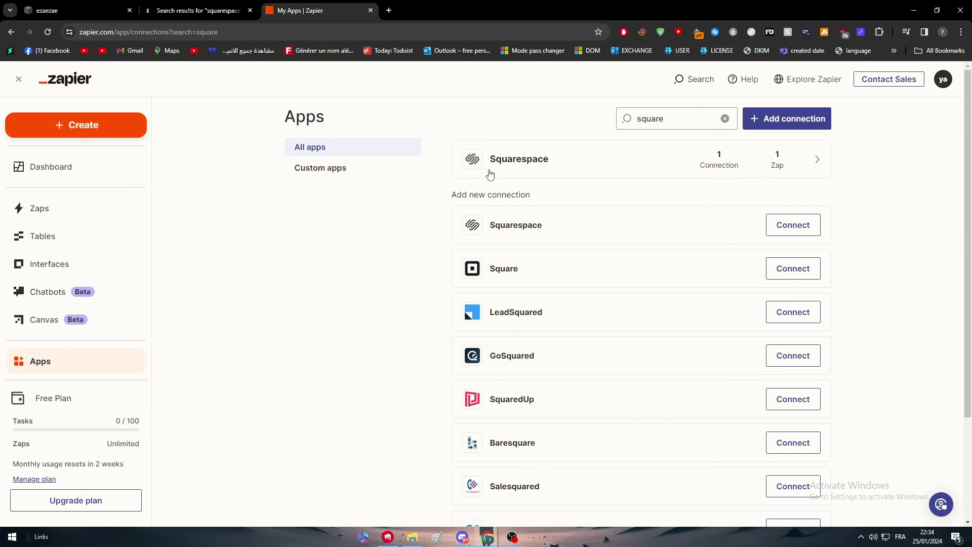
Test the existing Squarespace connection, then create a new Zap via Create > Zaps
click(825, 164)
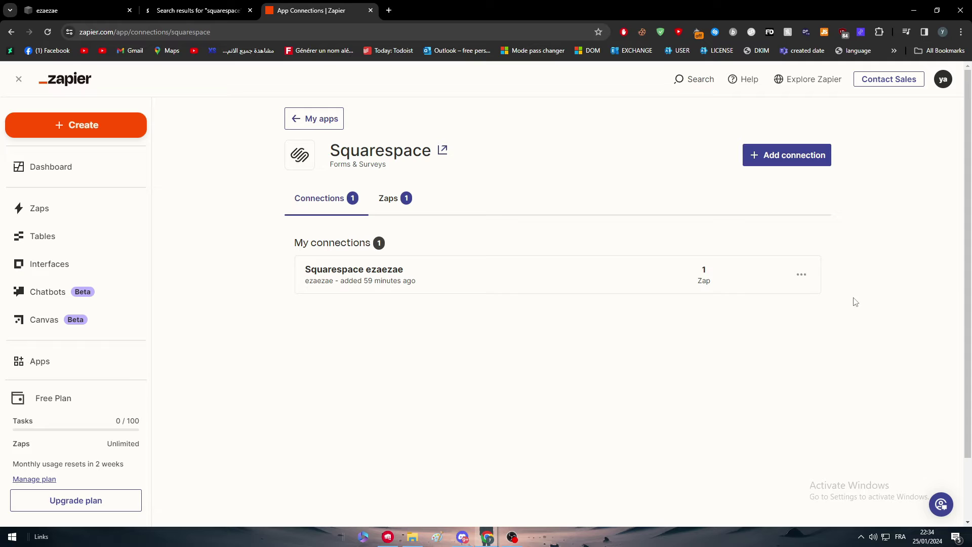
click(804, 275)
click(748, 357)
click(79, 127)
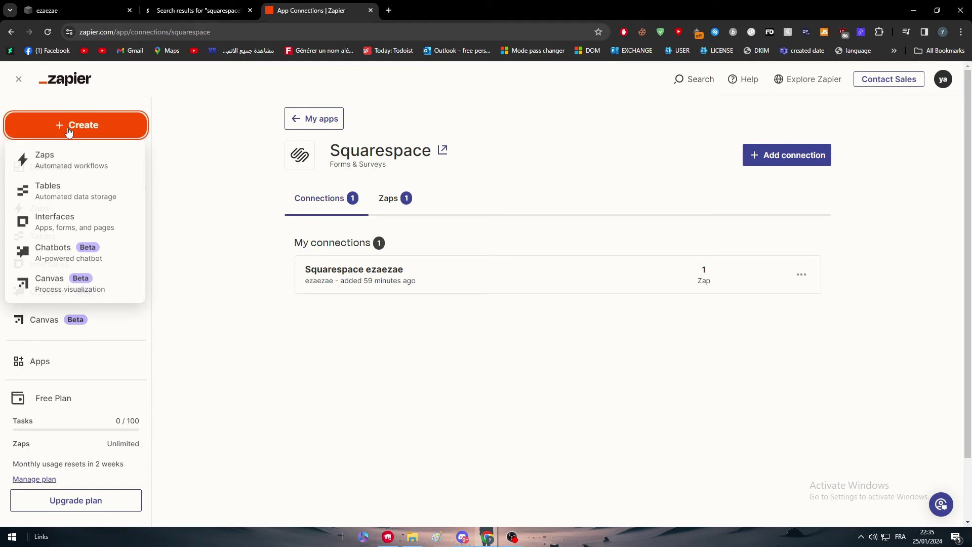
click(43, 155)
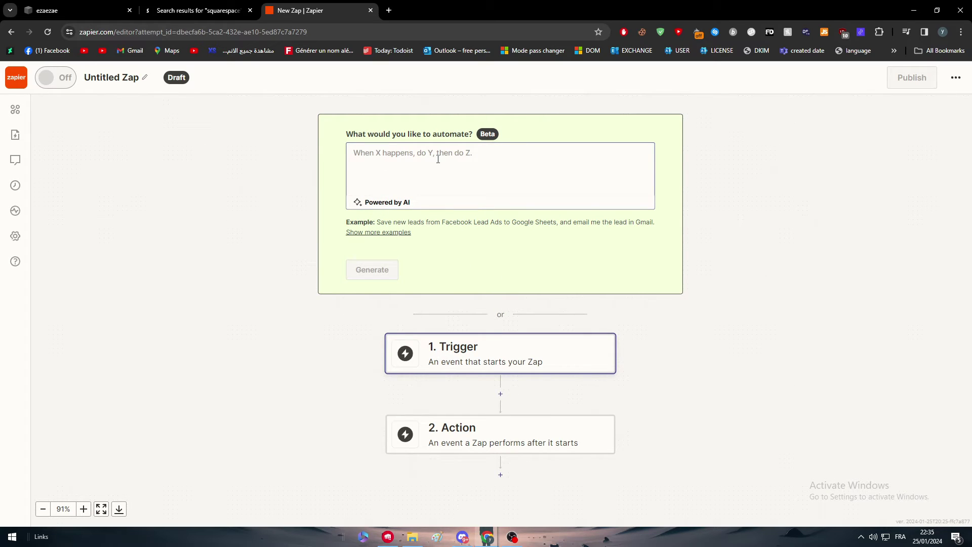
Have Zapier's AI generate a Zap from 'connect my squarespace' and open the suggested Sync Orders Zap
click(385, 170)
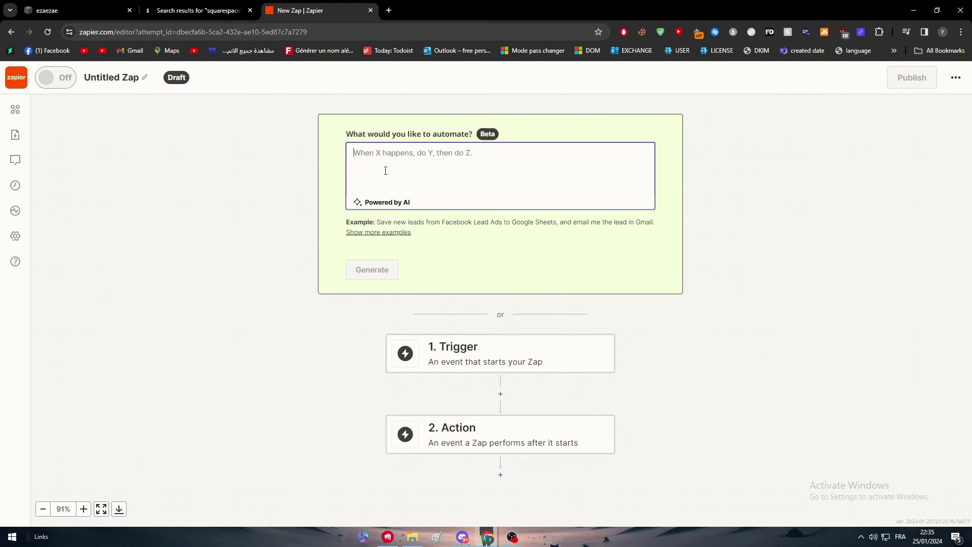
text(connect)
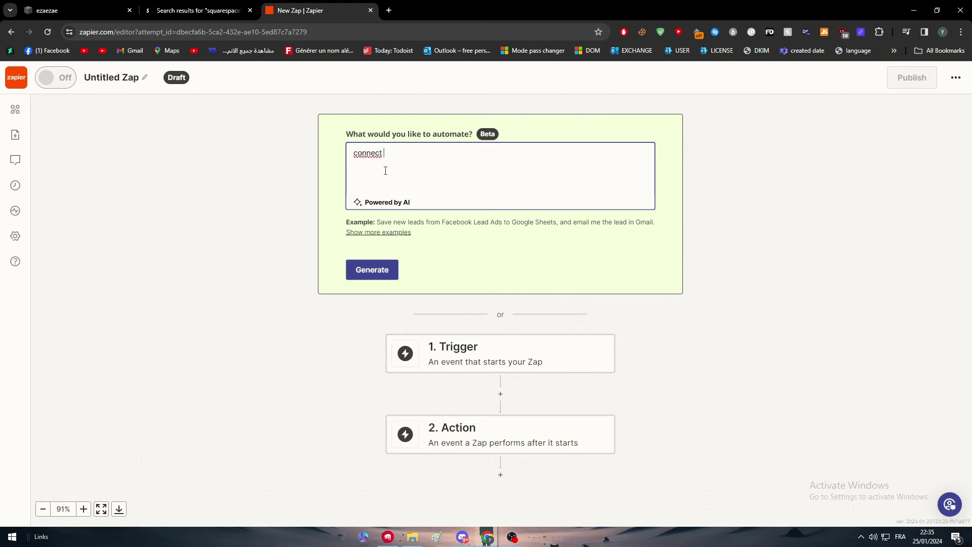
text( my squarespace website with my shopify store)
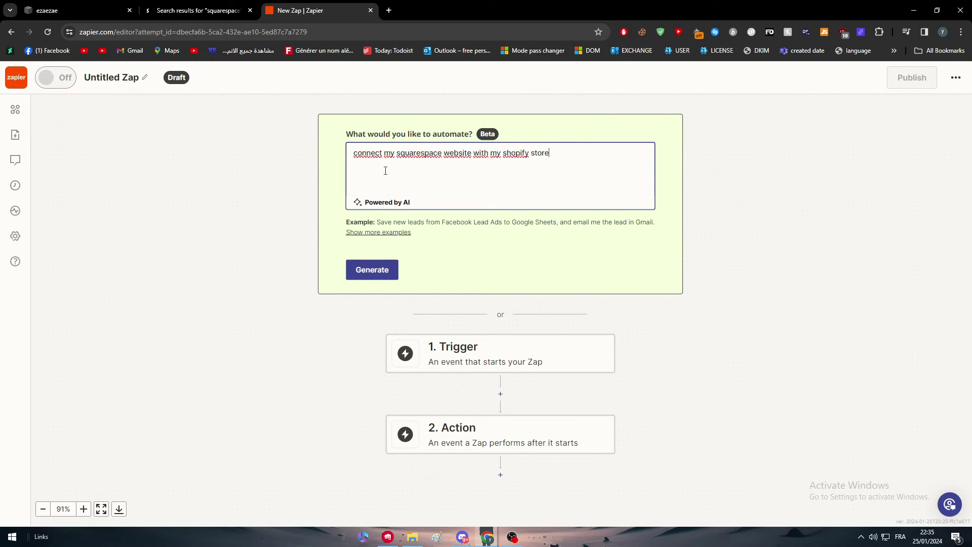
key(Return)
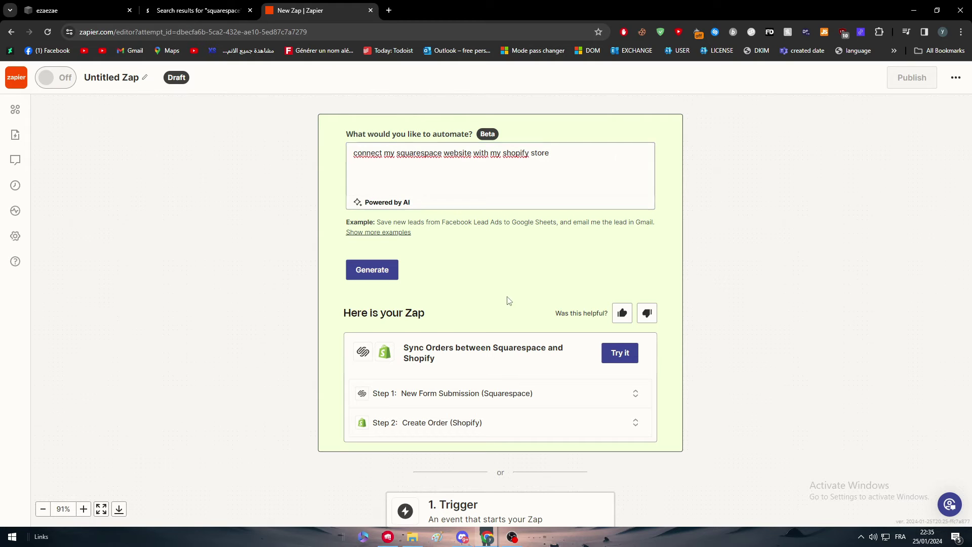
scroll(498, 296, down, 2)
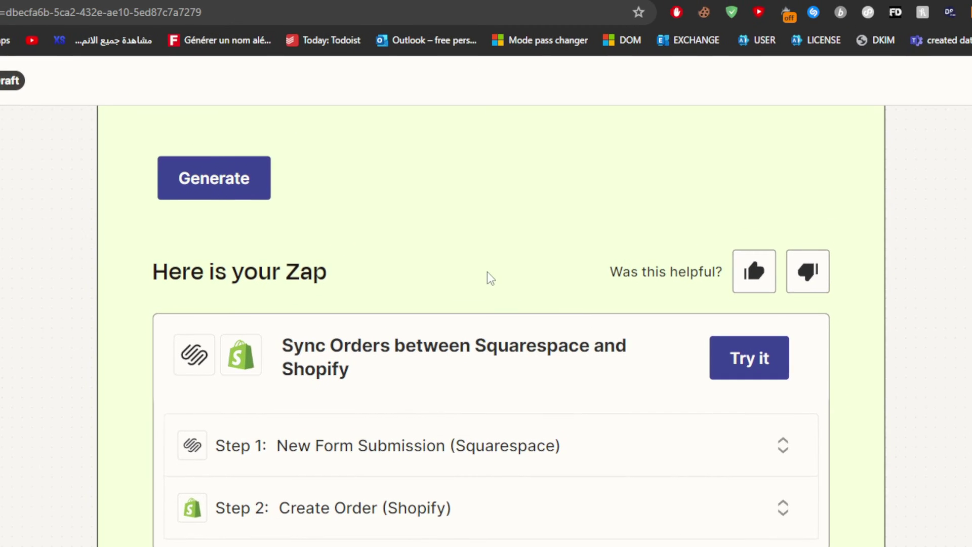
scroll(461, 266, up, 2)
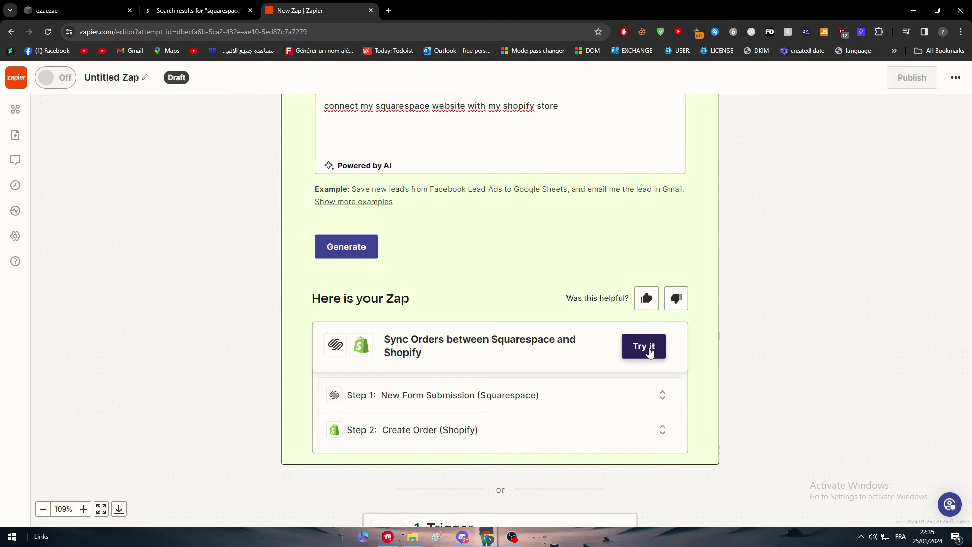
click(650, 352)
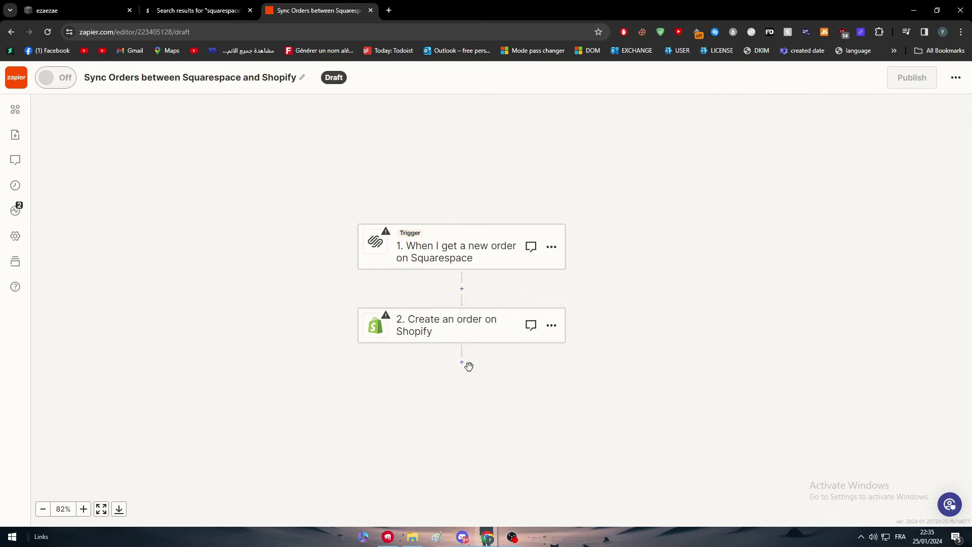
Connect the existing Squarespace account to the trigger step
click(460, 244)
click(926, 210)
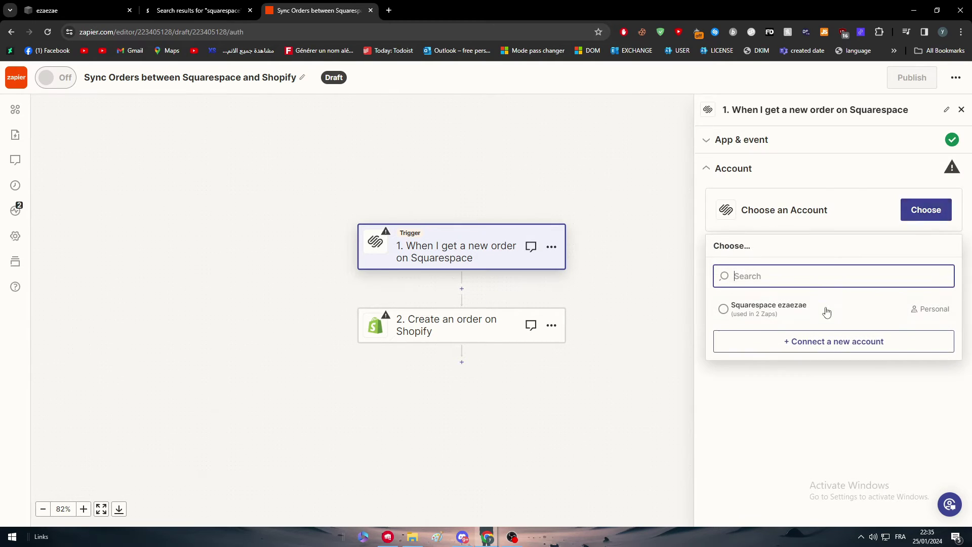
click(810, 310)
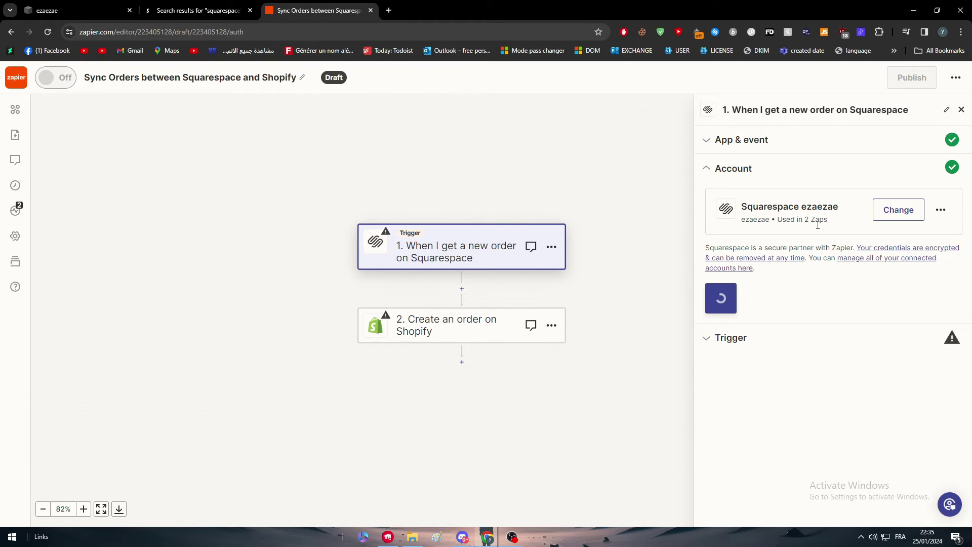
click(736, 297)
Set the trigger to watch Newsletter Form and test the Squarespace trigger
click(784, 254)
click(765, 248)
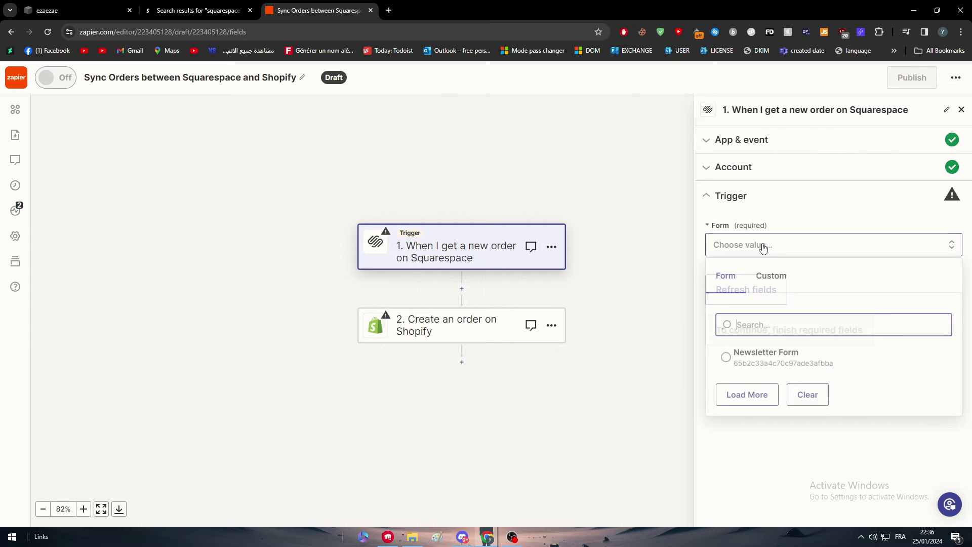
text(-)
key(BackSpace)
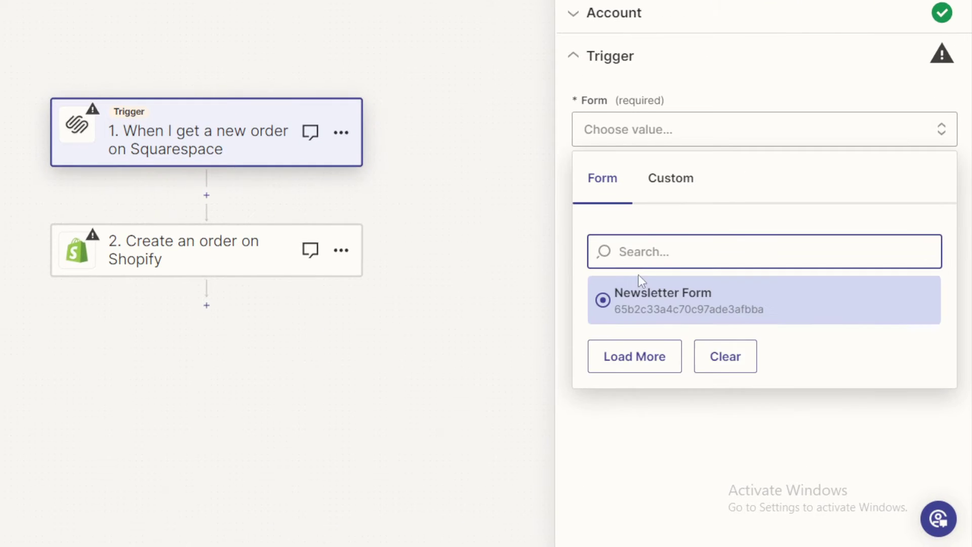
click(739, 361)
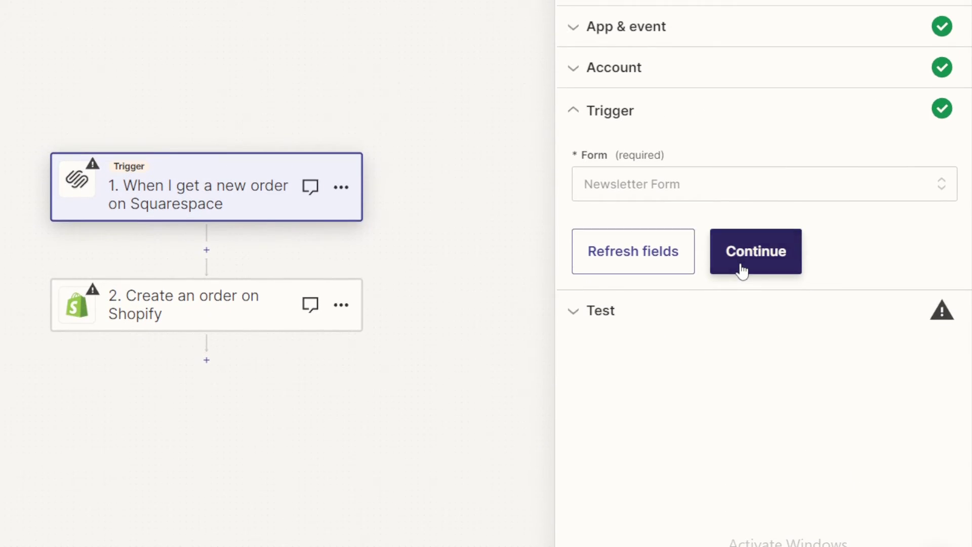
click(740, 187)
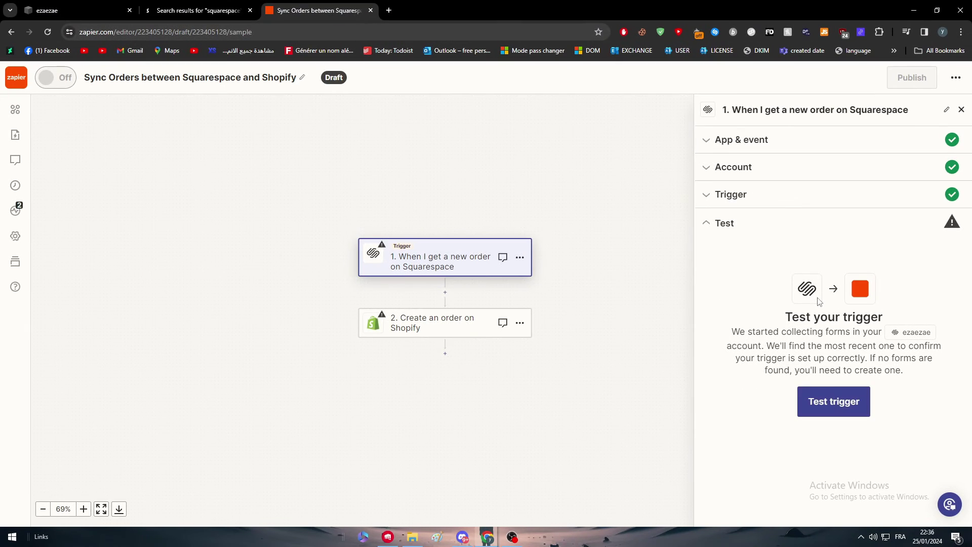
click(830, 402)
click(861, 504)
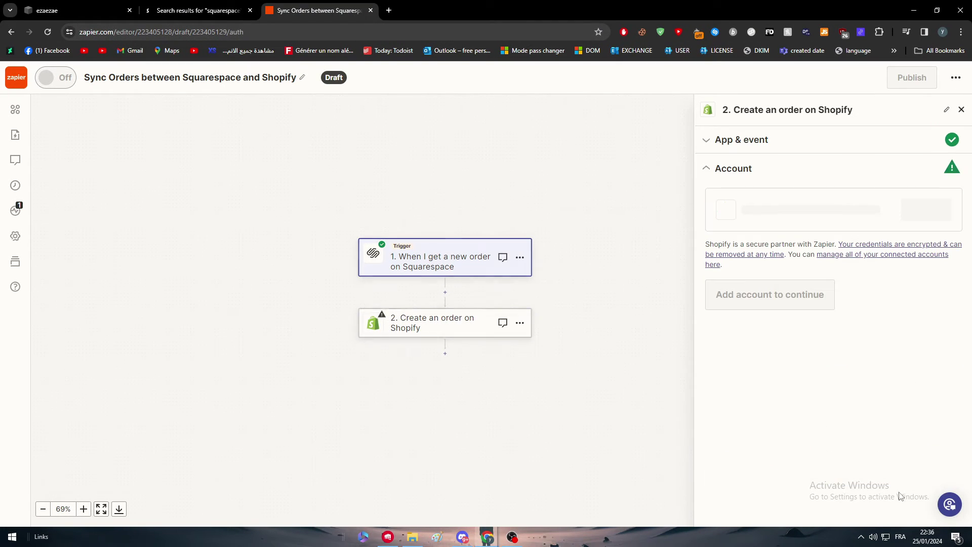
Connect the Shopify account and confirm the Create Order action fields
click(906, 210)
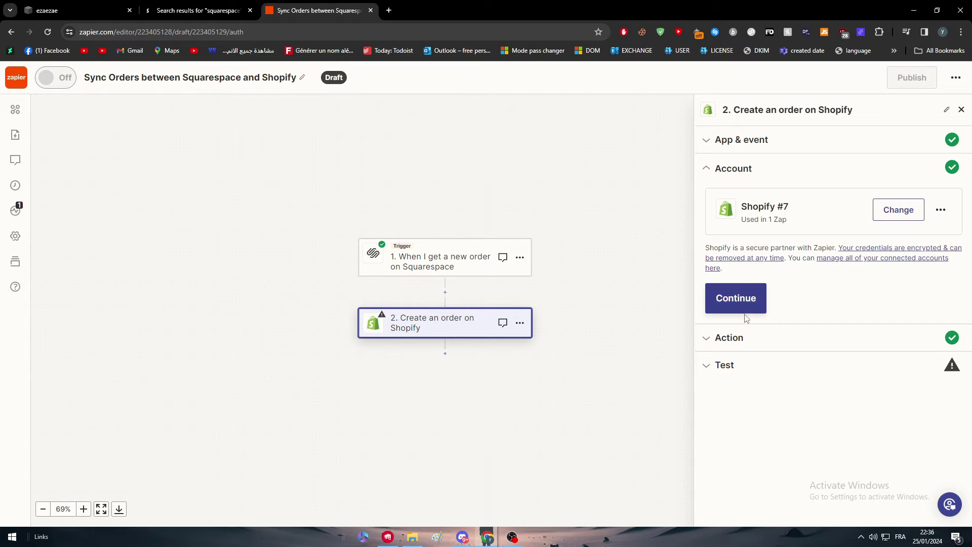
click(734, 302)
scroll(857, 303, down, 15)
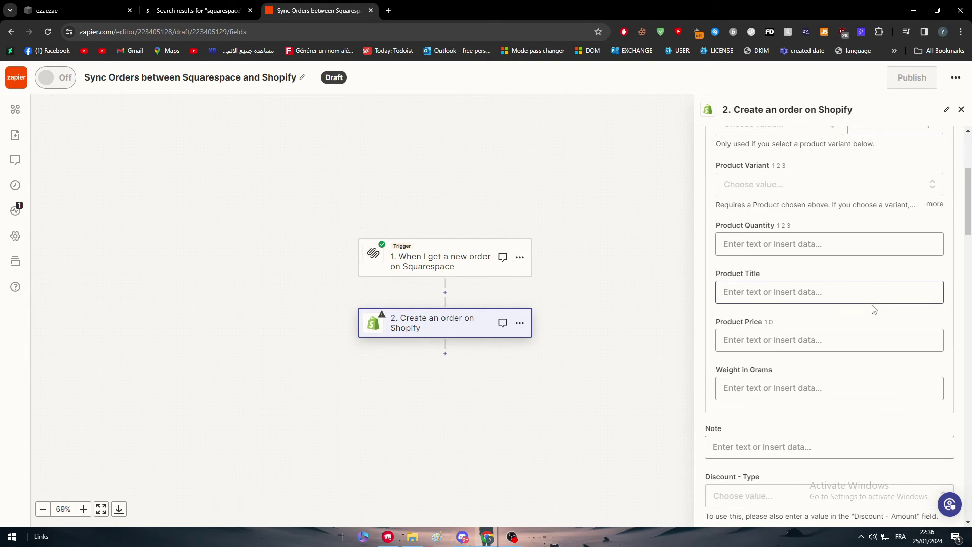
scroll(845, 306, down, 10)
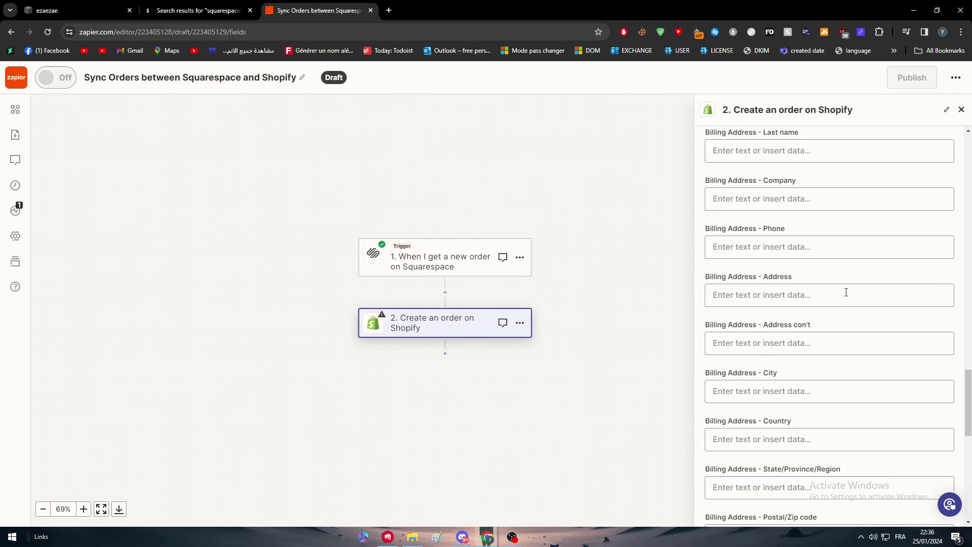
drag(968, 379, 958, 430)
scroll(958, 430, down, 5)
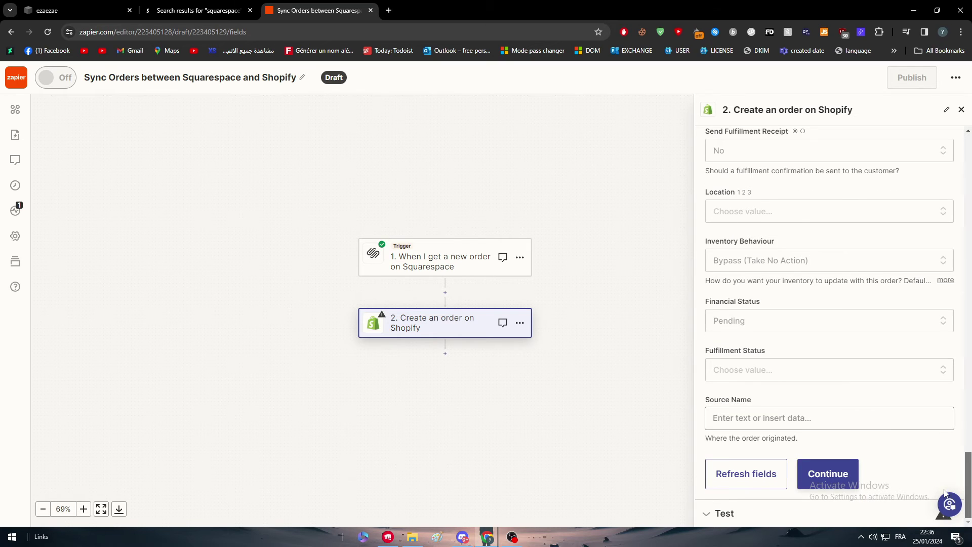
click(827, 473)
Skip the Shopify action test so the step shows as complete
click(813, 497)
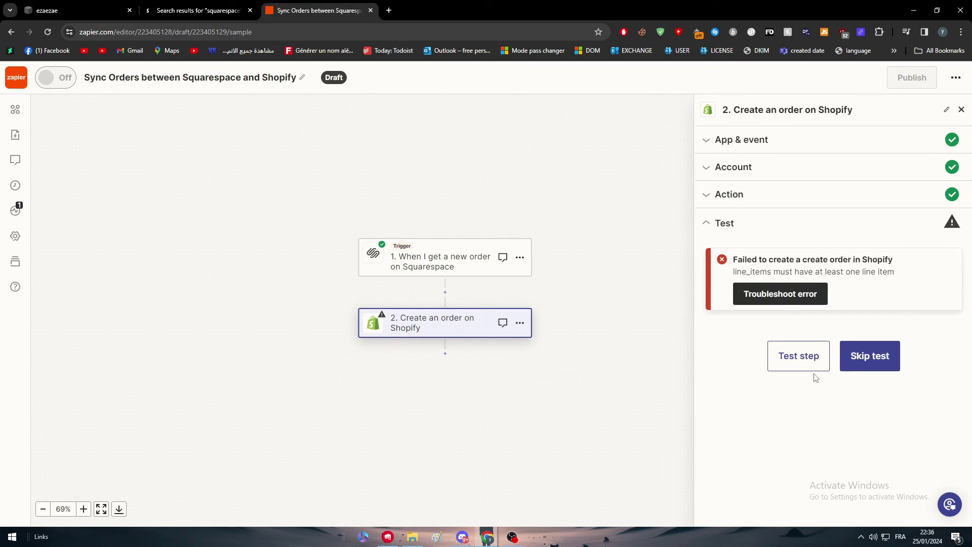
click(893, 369)
click(508, 332)
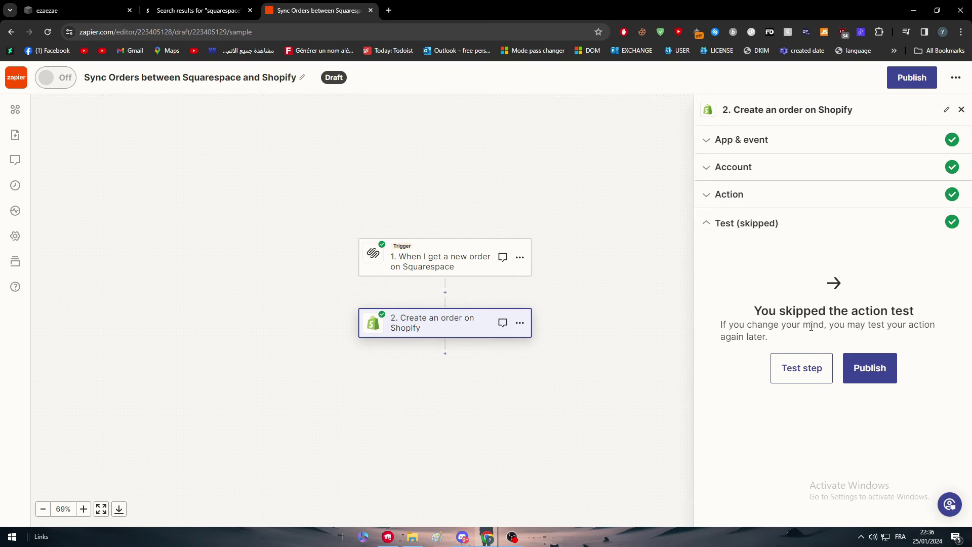
click(436, 256)
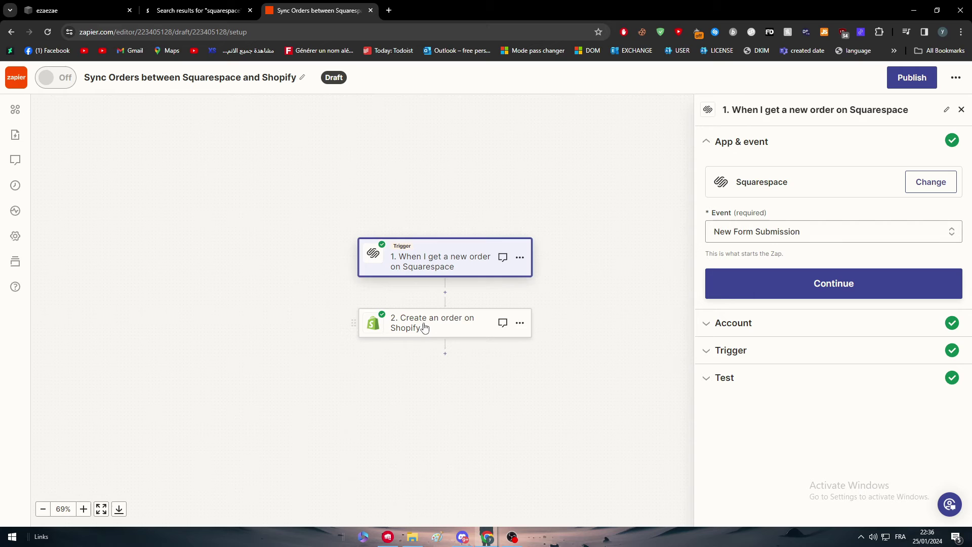
Publish the Zap, bringing up the premium upgrade dialog
click(447, 255)
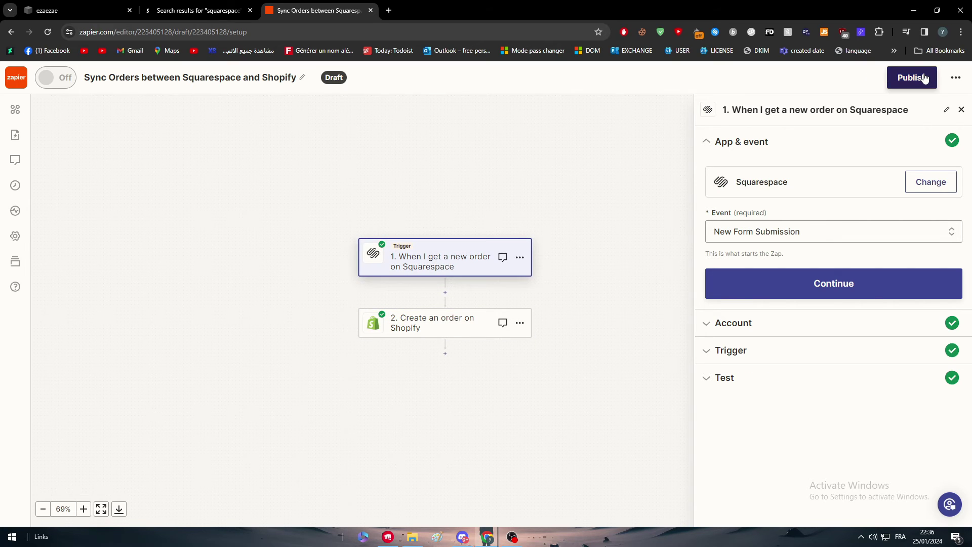
click(923, 77)
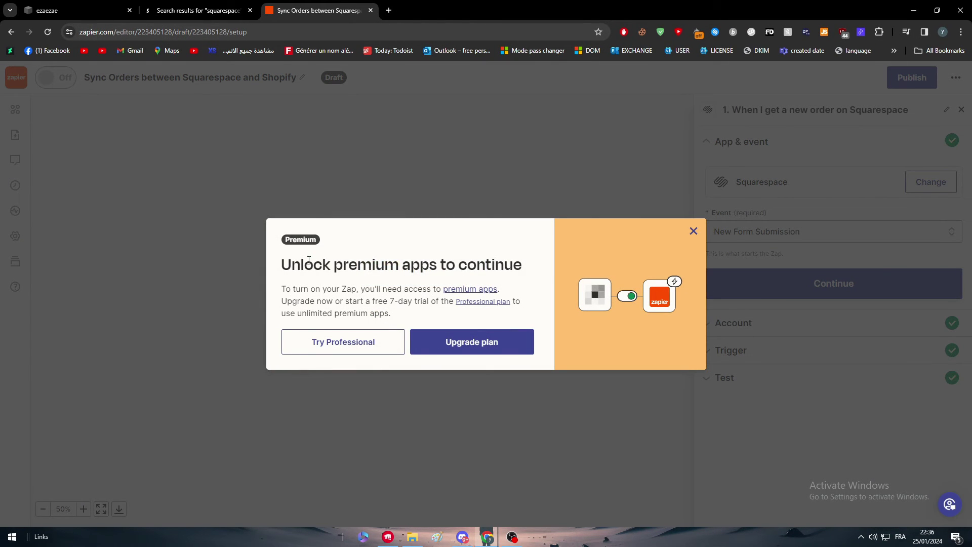
drag(309, 260, 509, 282)
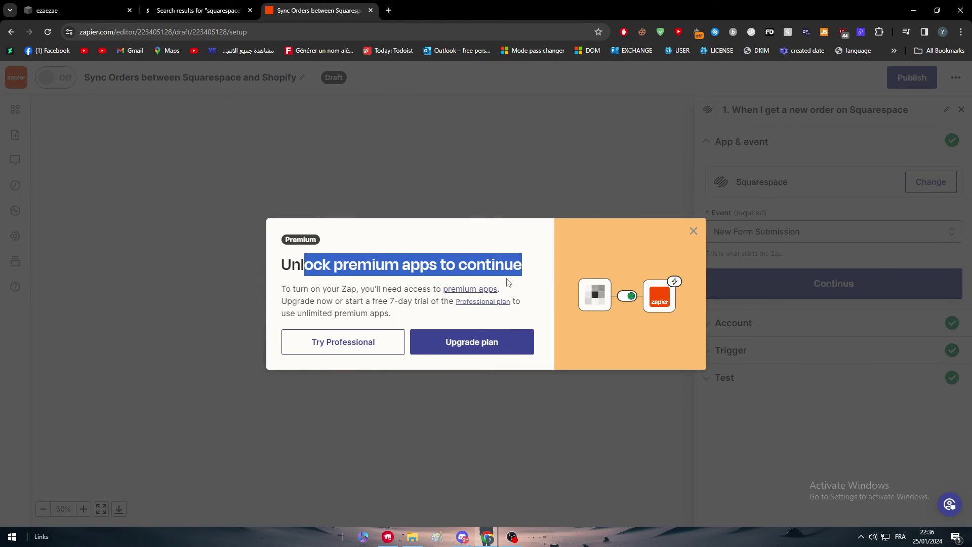
click(416, 262)
Highlight the 'Unlock premium apps to continue' heading in the upgrade dialog
drag(322, 264, 459, 265)
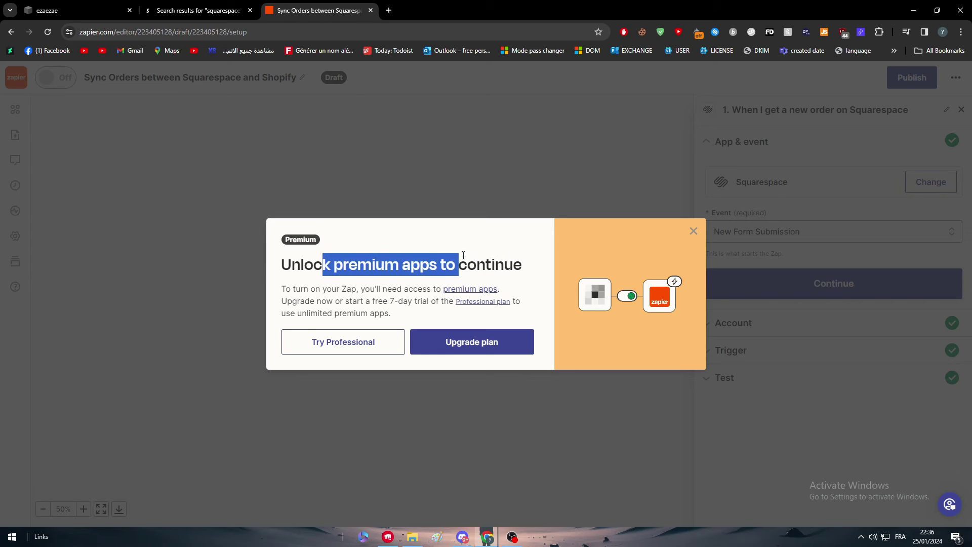
click(367, 285)
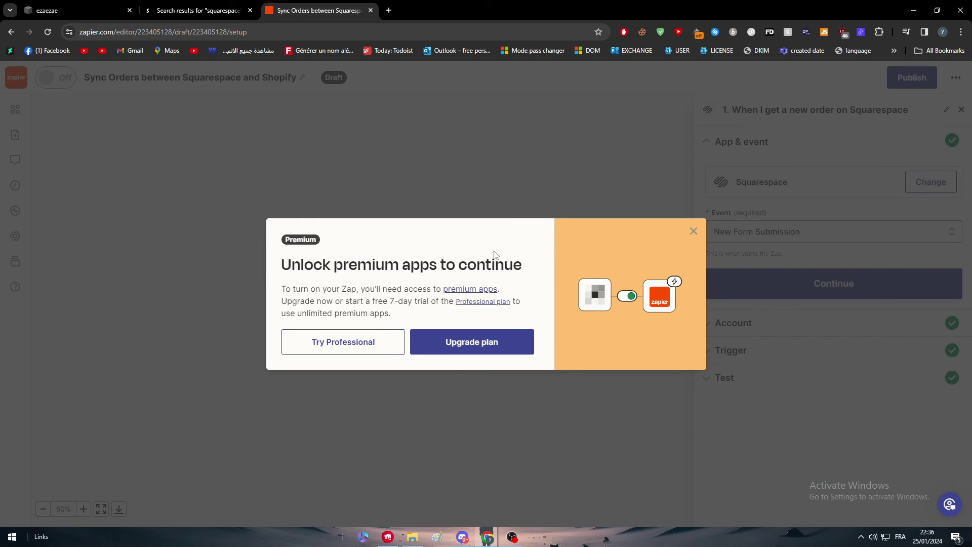
drag(274, 270, 362, 264)
click(362, 264)
triple_click(421, 264)
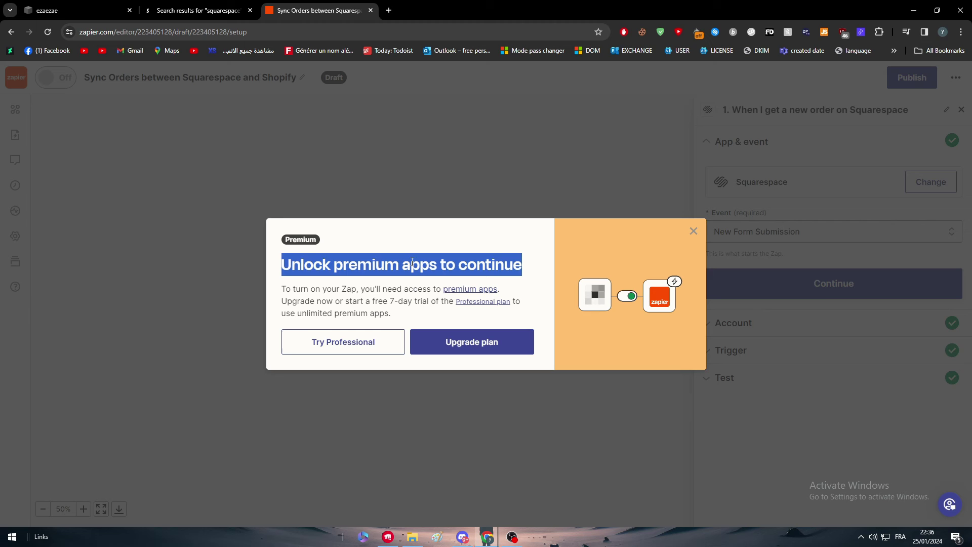
click(326, 285)
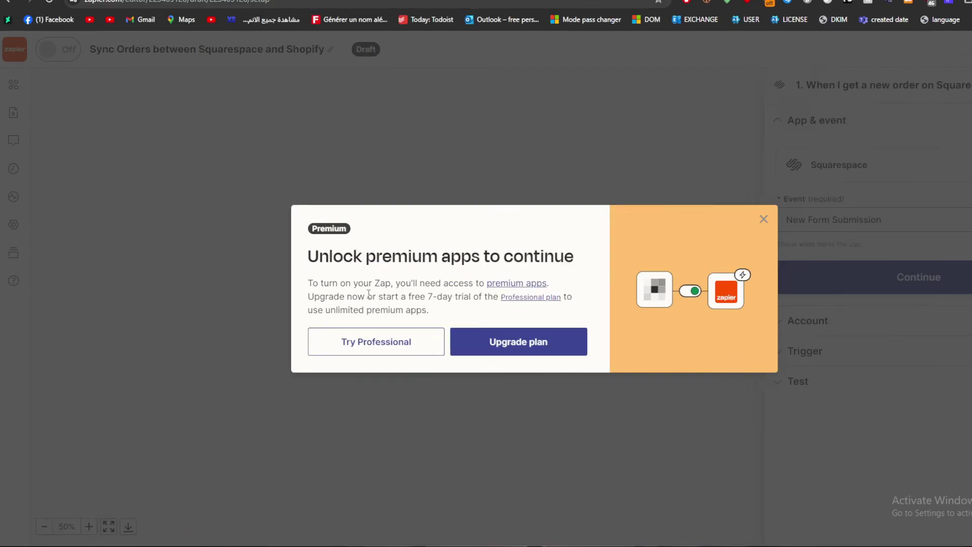